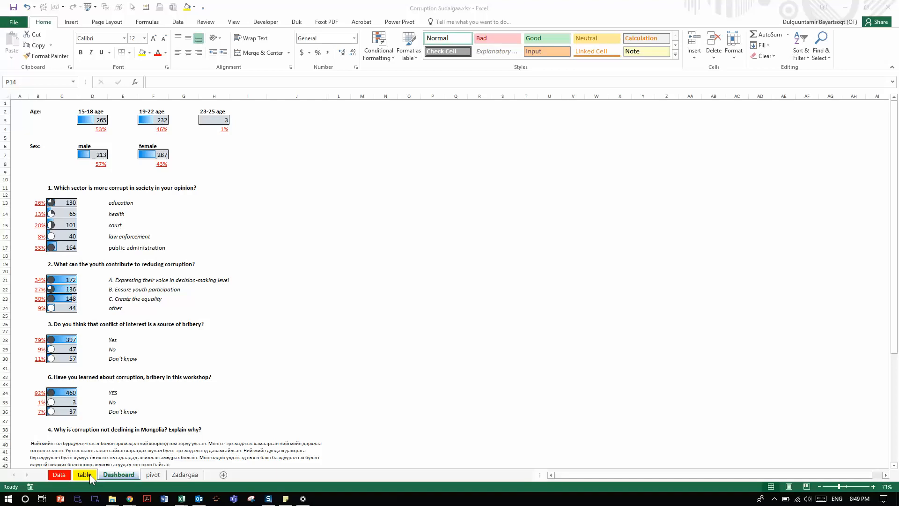
Step: Examine the answer-option list with its ID, Scenoria and Description columns on the Data sheet
left_click(89, 475)
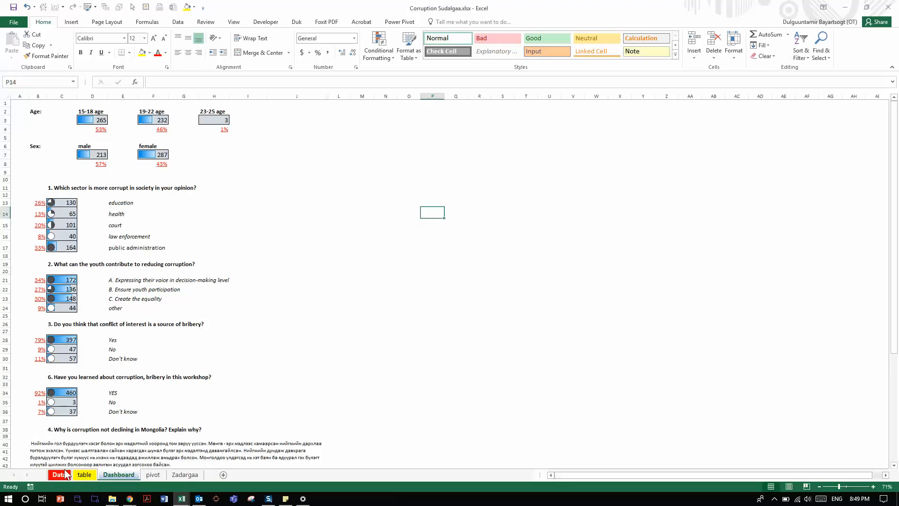
left_click(66, 474)
left_click(481, 169)
scroll(483, 176, "down", 7)
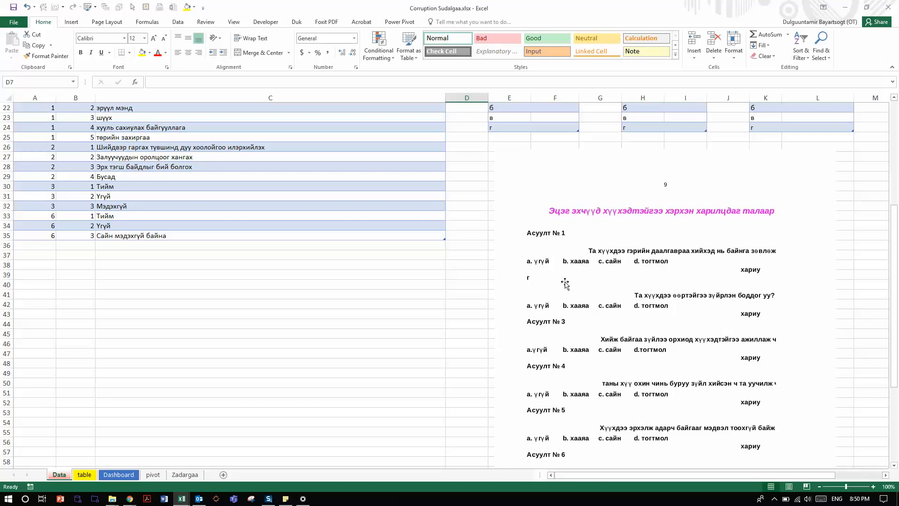
left_click(209, 168)
scroll(198, 206, "up", 4)
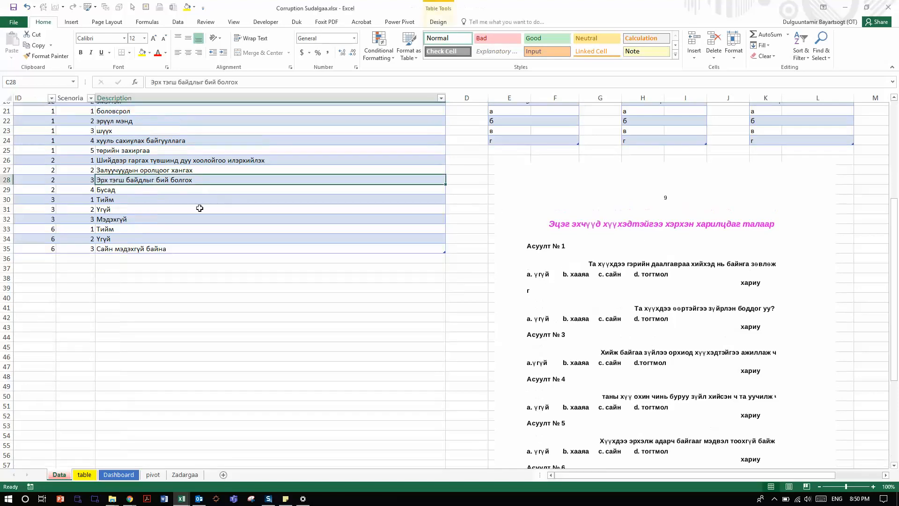
left_click_drag(39, 169, 153, 363)
left_click_drag(54, 175, 300, 273)
scroll(531, 229, "up", 3)
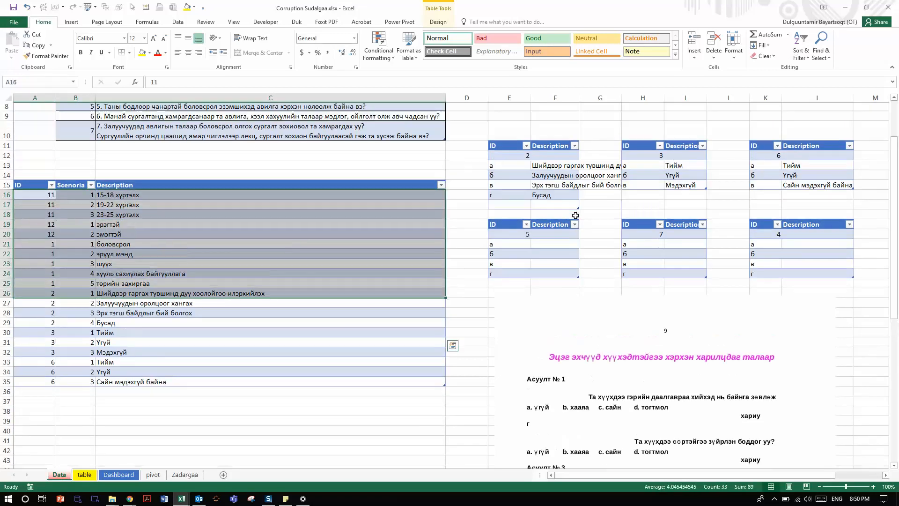
Step: Review the small per-question answer tables beside the main lists on the Data sheet
left_click_drag(527, 127, 539, 152)
left_click(661, 127)
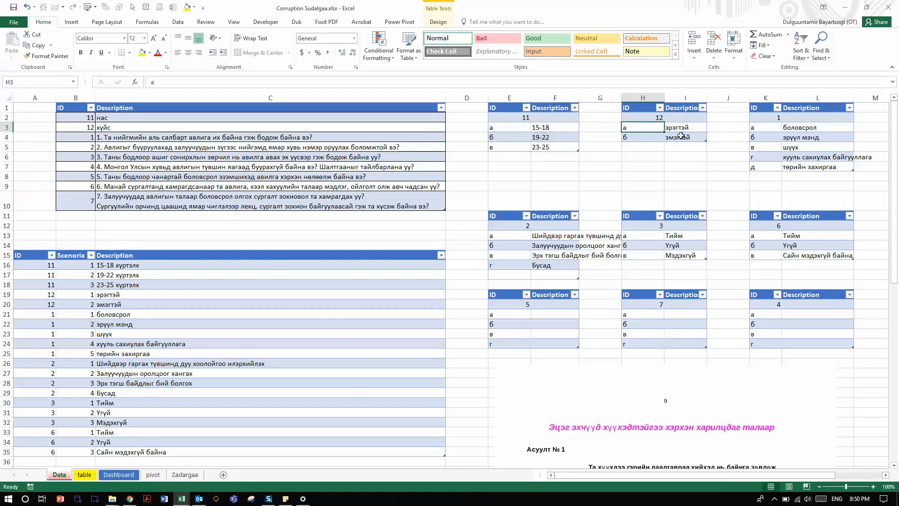
left_click_drag(510, 109, 838, 346)
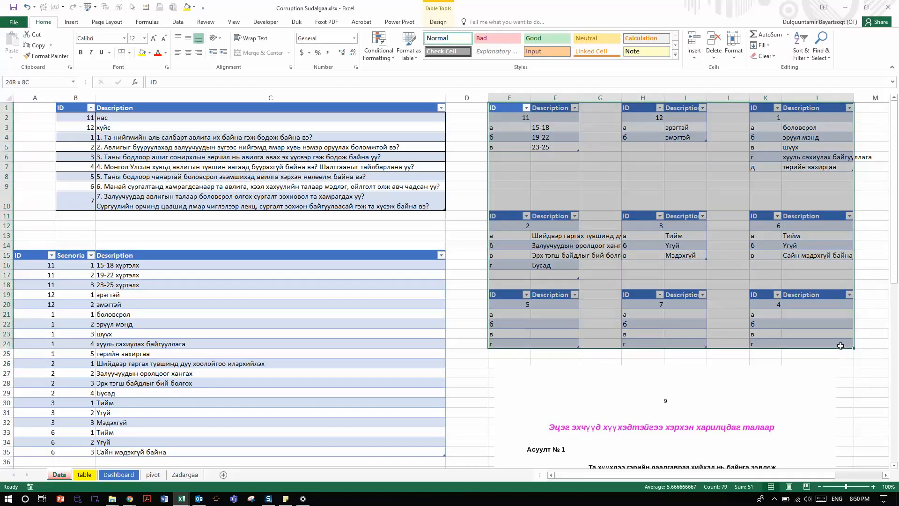
left_click(127, 474)
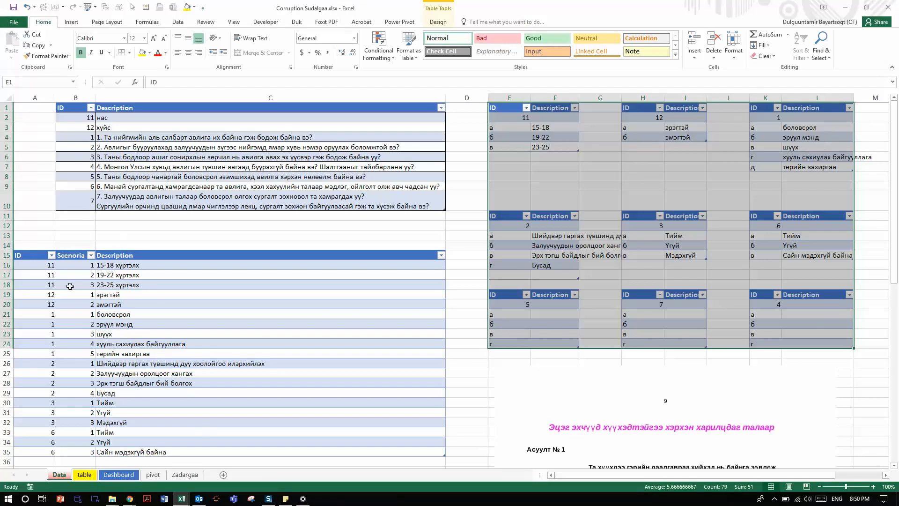
left_click(130, 296)
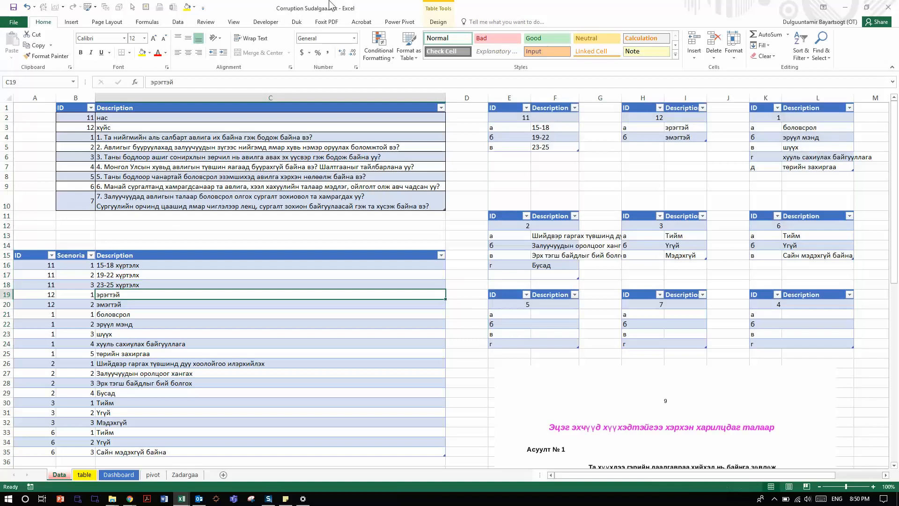
Step: Check the table names of the question list, answer-option list and age answer table, and read the first question entries
left_click(438, 22)
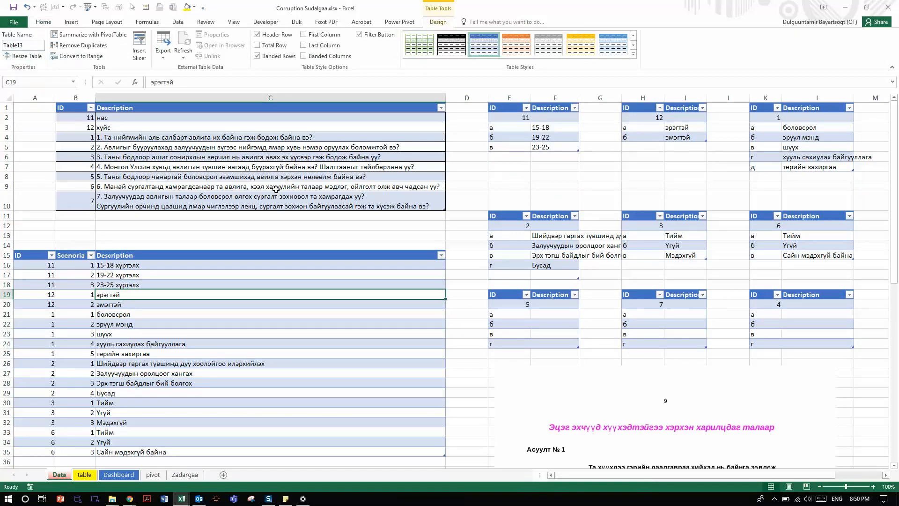
left_click(275, 189)
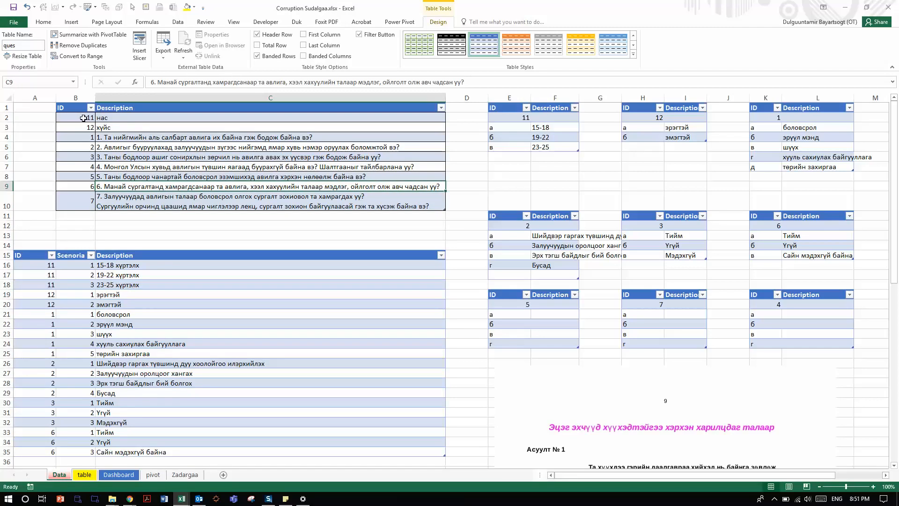
left_click(84, 117)
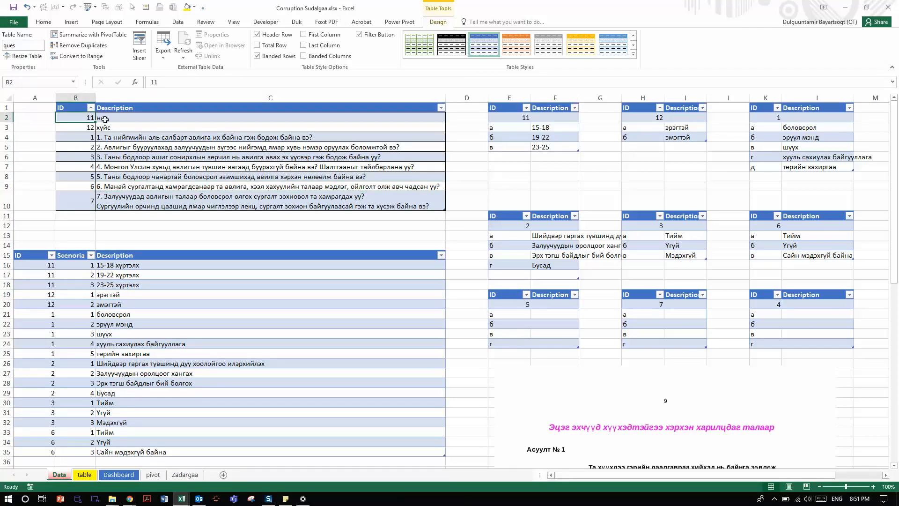
left_click(105, 120)
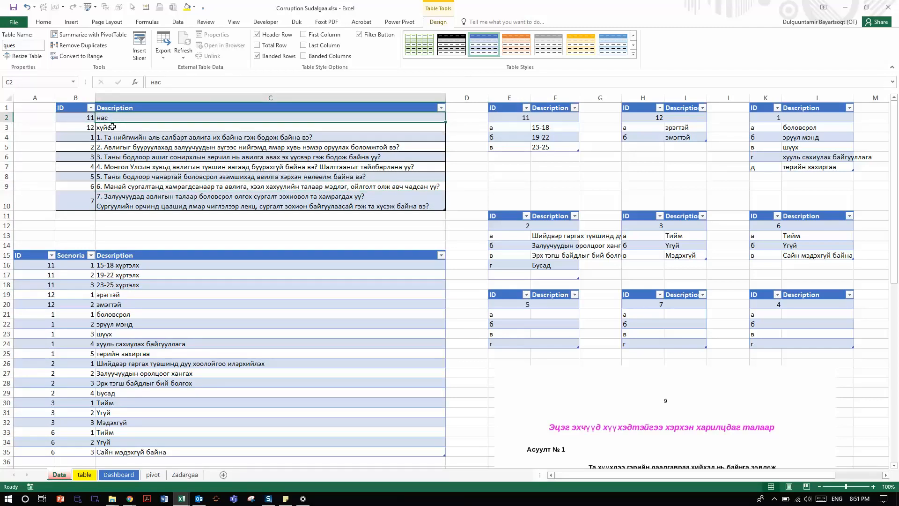
left_click(112, 127)
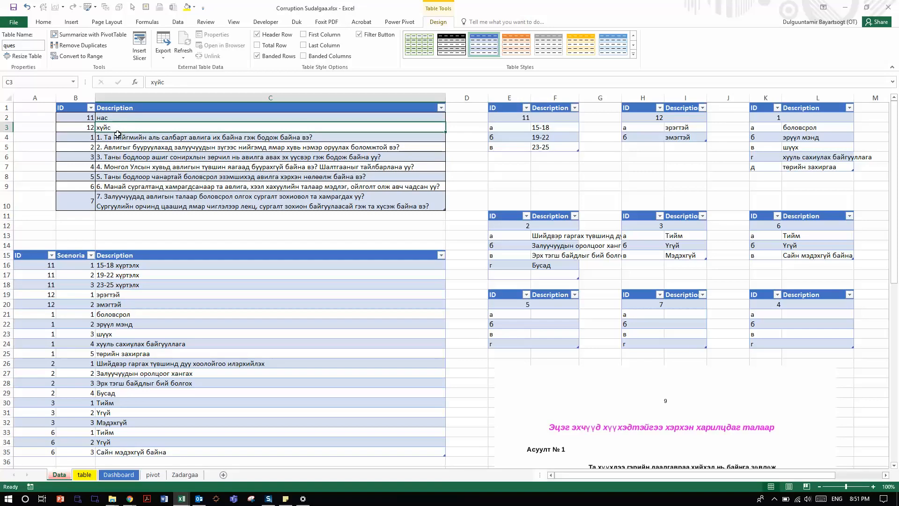
left_click(140, 138)
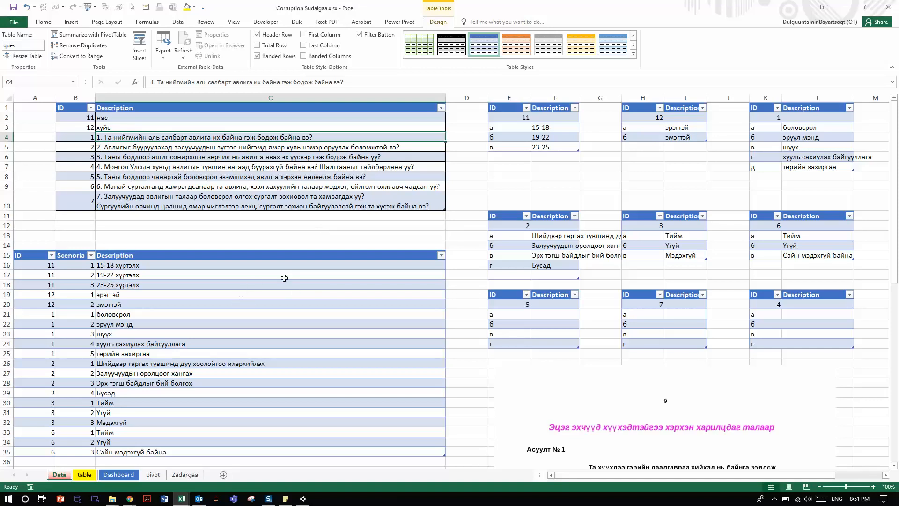
left_click(100, 251)
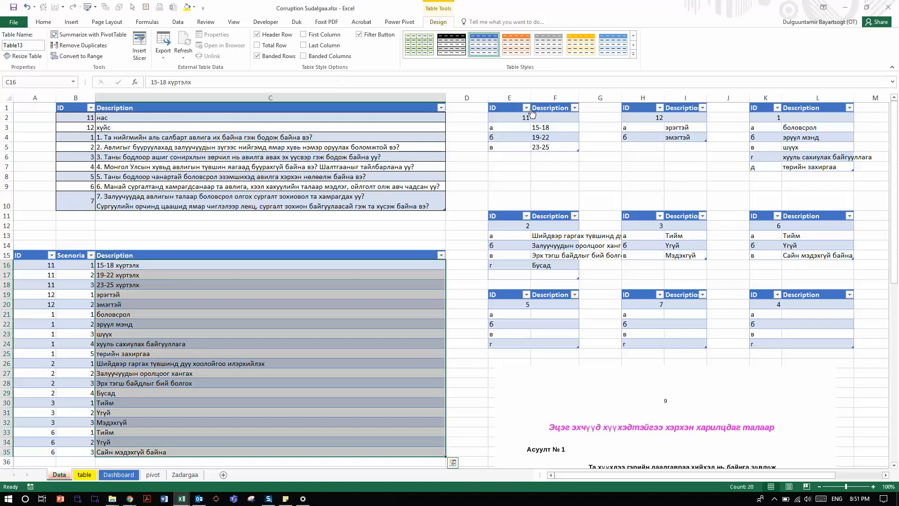
left_click_drag(519, 118, 538, 127)
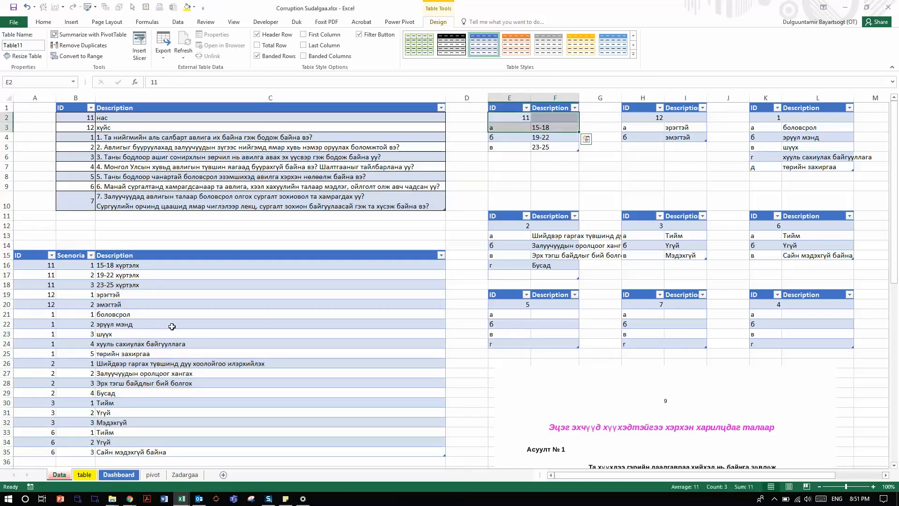
left_click(176, 324)
left_click(198, 143)
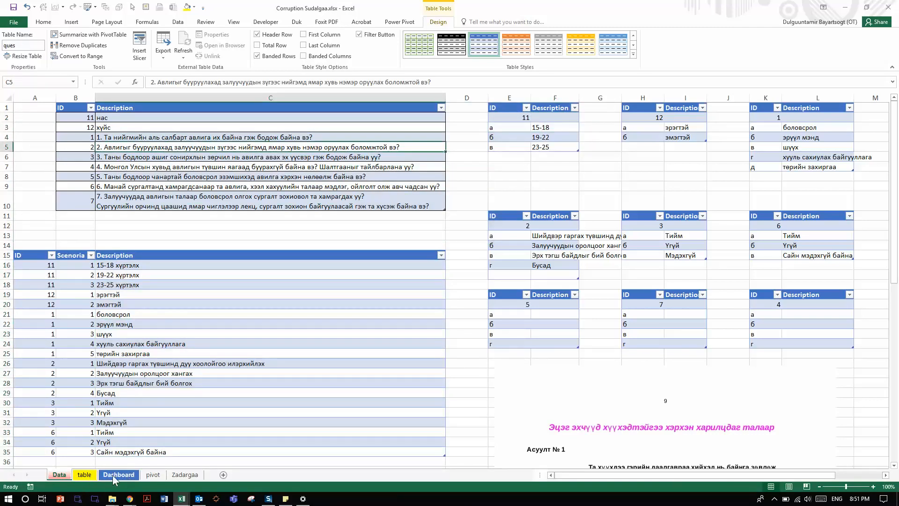
Step: Examine respondent 0001's records on the table sheet and the formulas behind the answer and question text columns
left_click(87, 475)
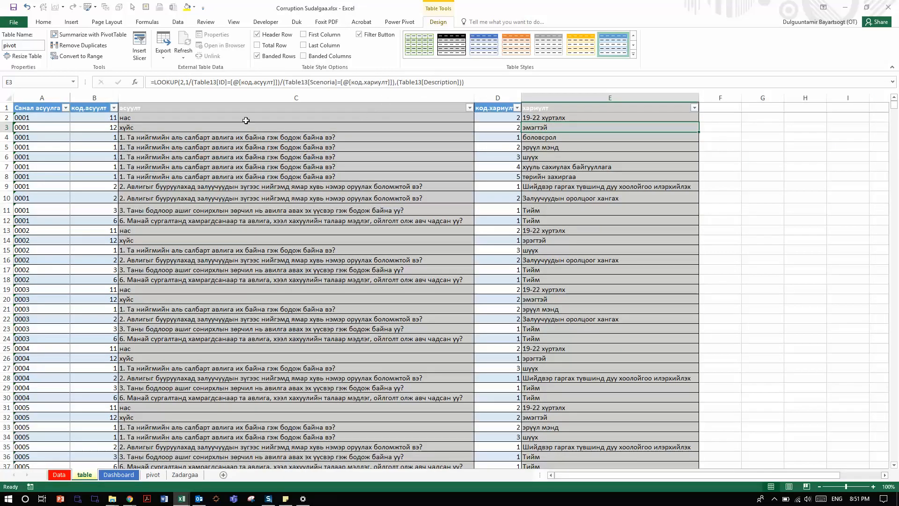
left_click(92, 117)
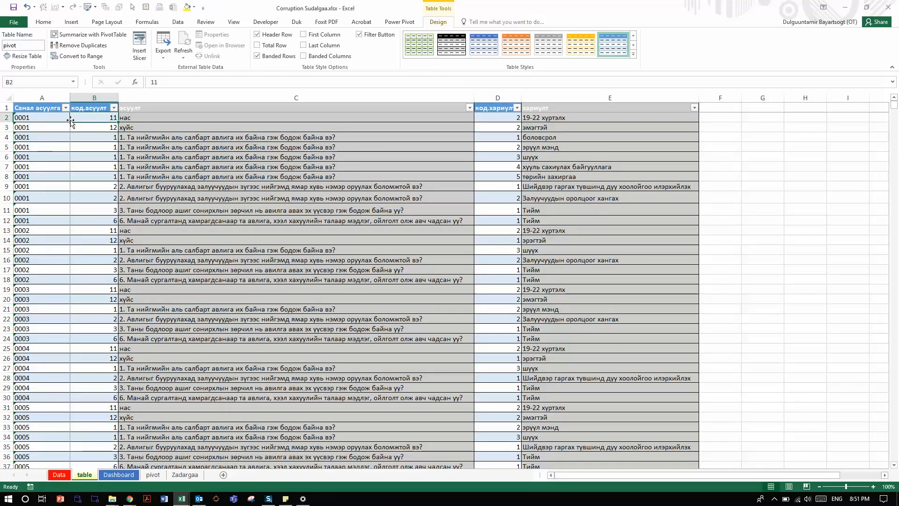
left_click_drag(54, 117, 34, 220)
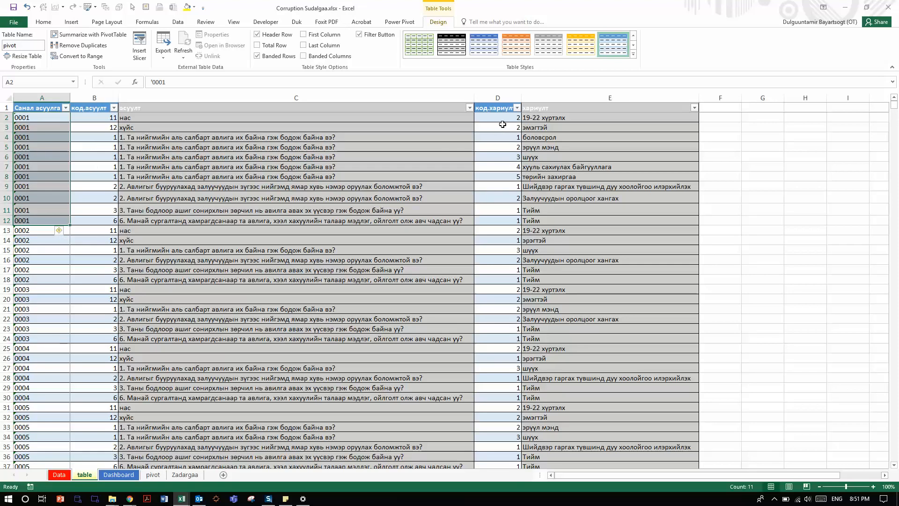
left_click(542, 127)
left_click(384, 127)
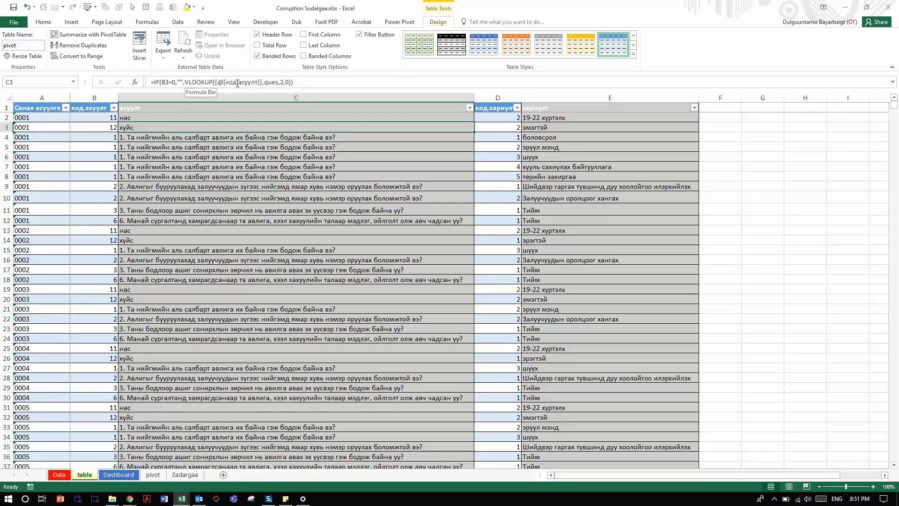
Step: Inspect each argument of the IF and VLOOKUP formula in cell C3, then leave the formula as it is
left_click(237, 83)
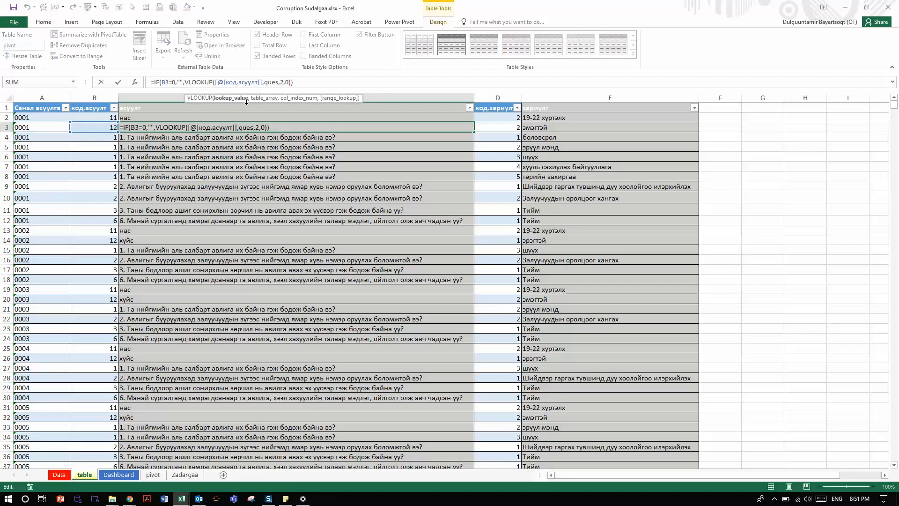
left_click(169, 82)
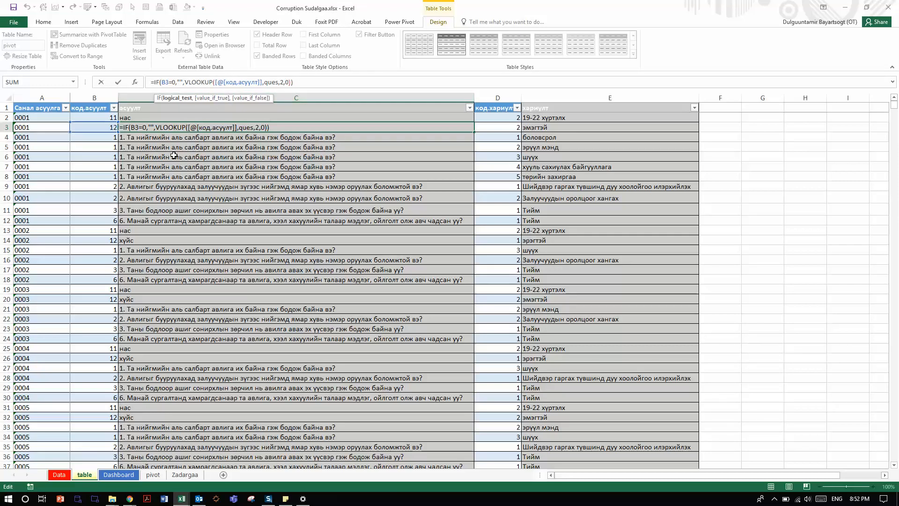
left_click(176, 81)
key("Right")
key("Right")
key("Right")
left_click(255, 83)
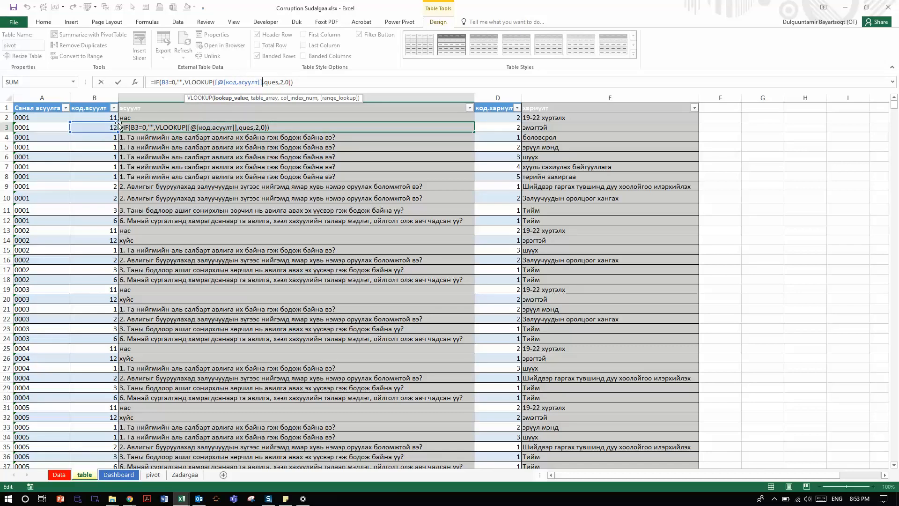
left_click(270, 82)
left_click(284, 83)
key("Right")
key("Right")
key("ctrl+Return")
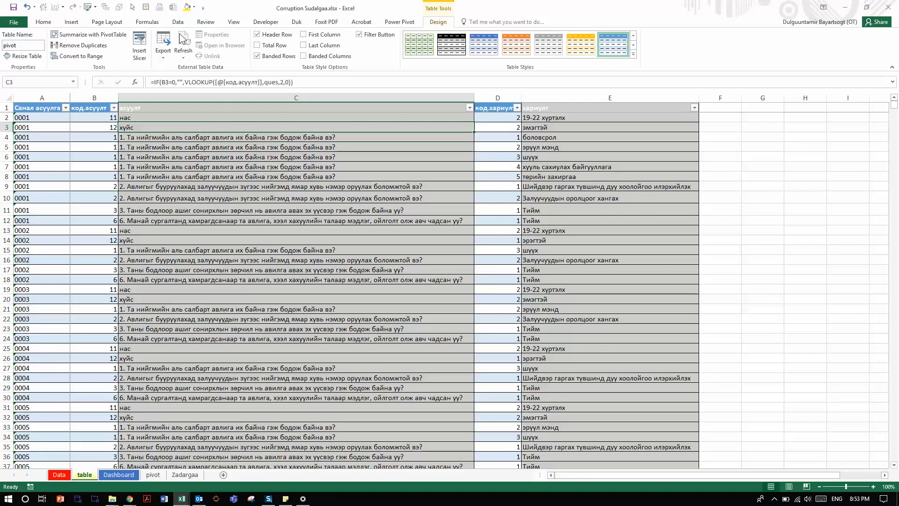
Step: Check on the Data sheet that the question list carries the table name used in the VLOOKUP formula
left_click(64, 475)
left_click(210, 155)
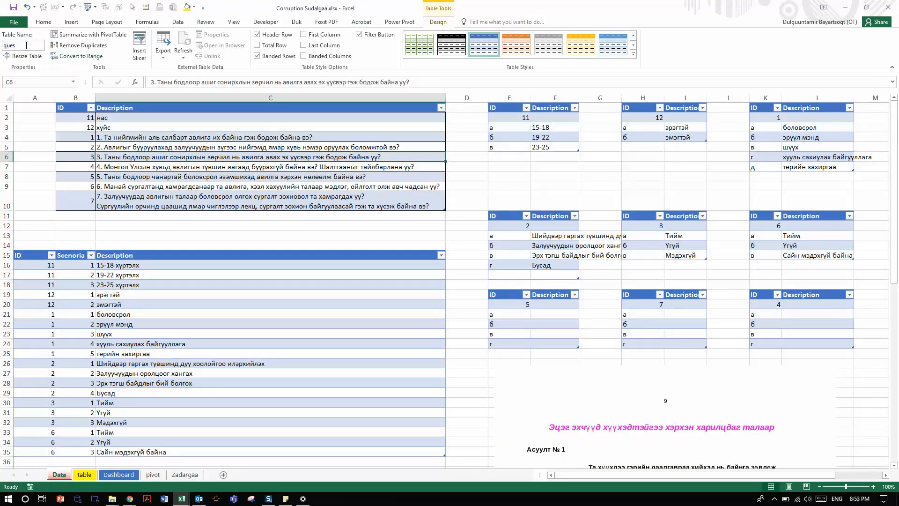
double_click(18, 46)
key("Escape")
left_click(168, 236)
left_click(382, 295)
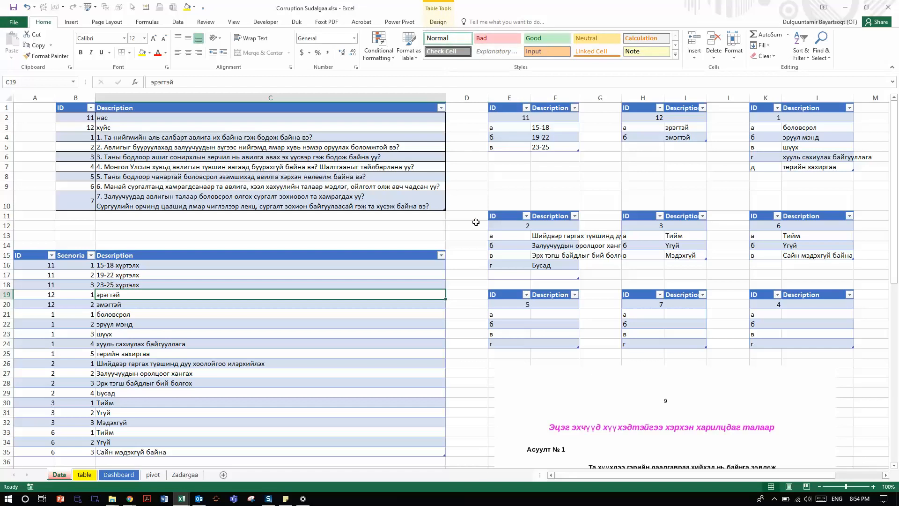
Step: Convert the age answer table (ID 11) at E1:F5 on the Data sheet to a normal range
left_click(532, 115)
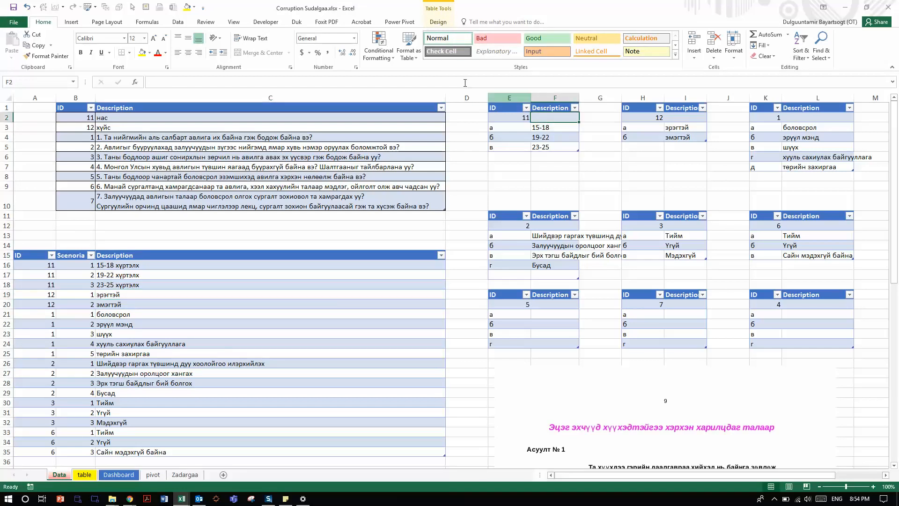
left_click(444, 22)
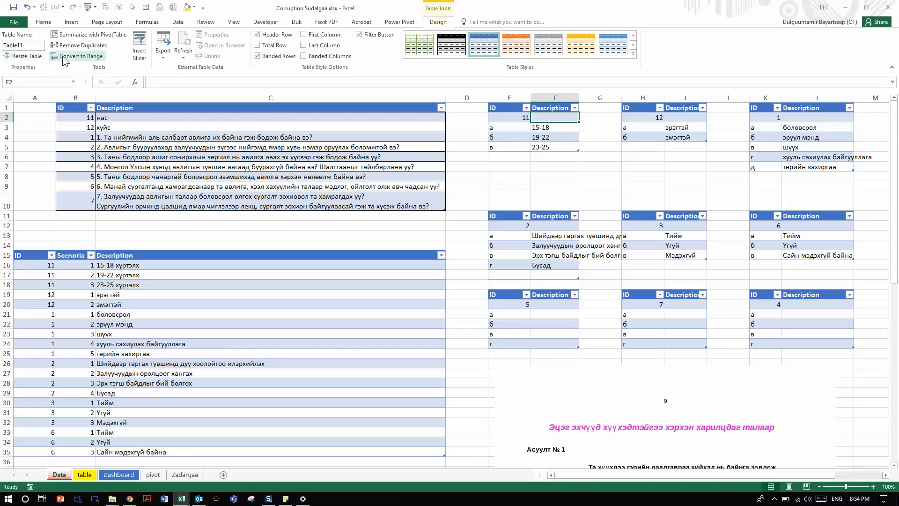
left_click(85, 58)
left_click(434, 276)
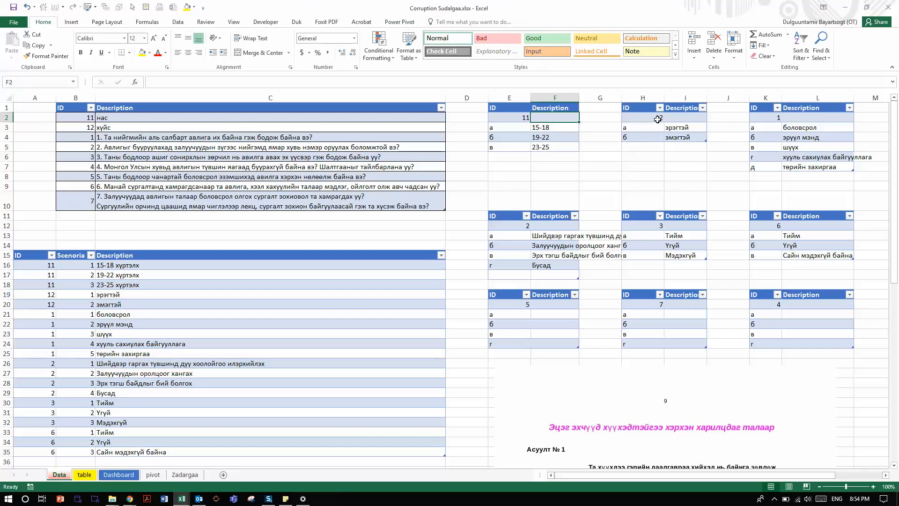
key("Right")
key("Right")
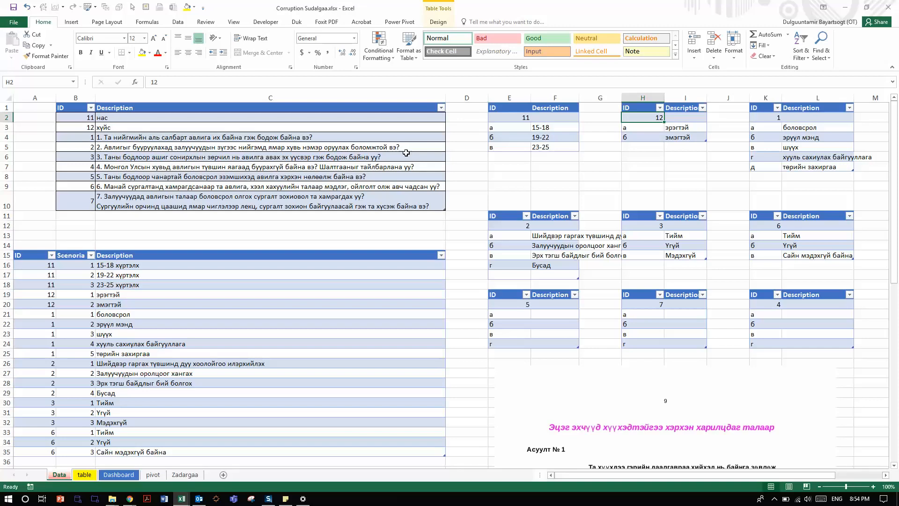
left_click(443, 129)
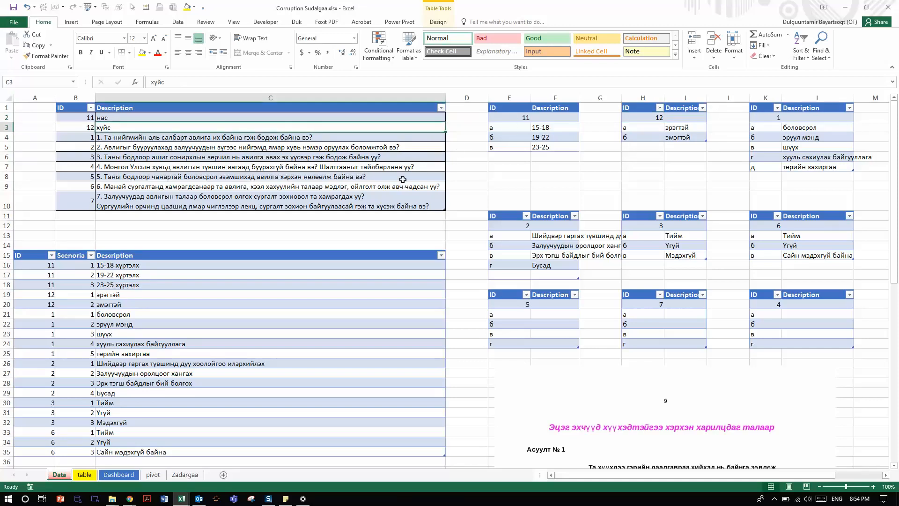
left_click(370, 304)
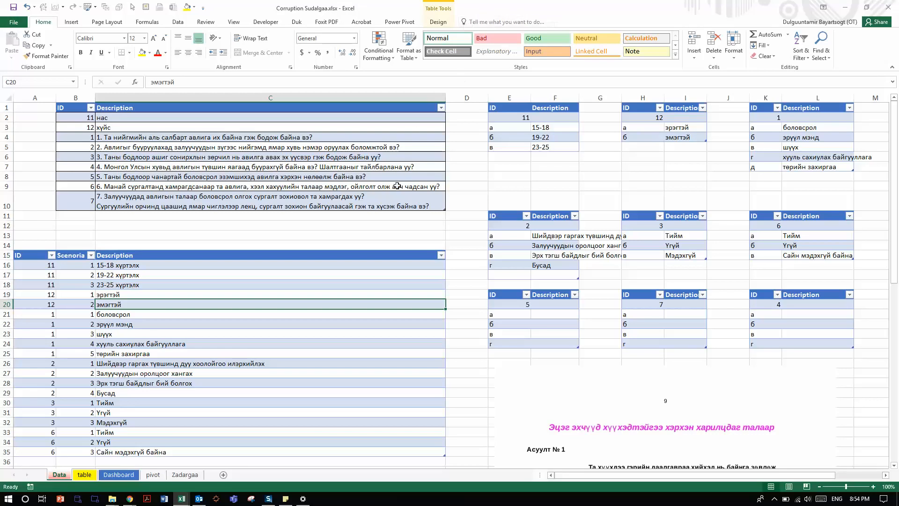
left_click(400, 186)
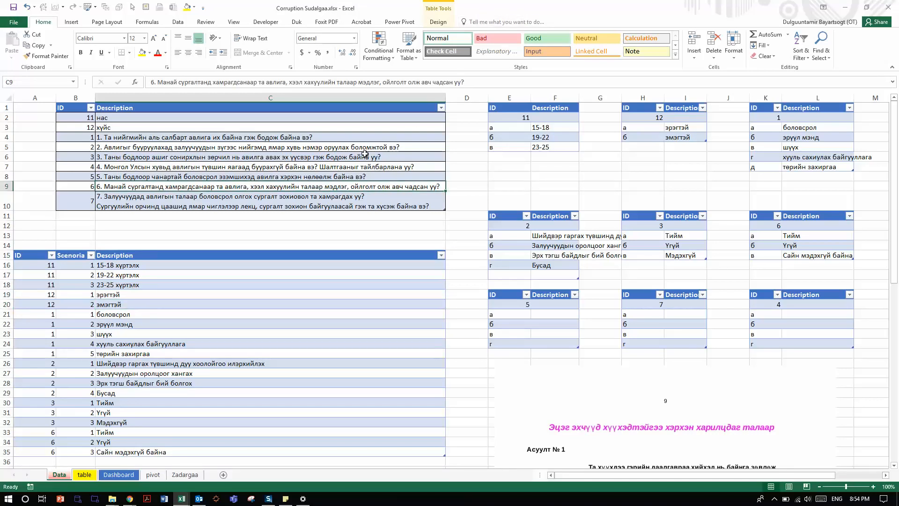
Step: Inspect the IF and VLOOKUP formula in cell C2 of the table sheet, leave it as it is, and compare it with the Data sheet's question list
left_click(85, 476)
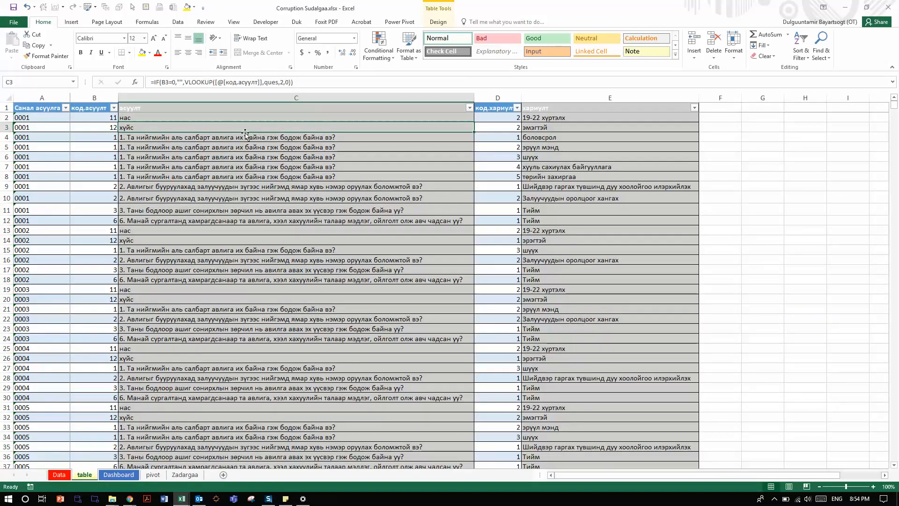
left_click(244, 118)
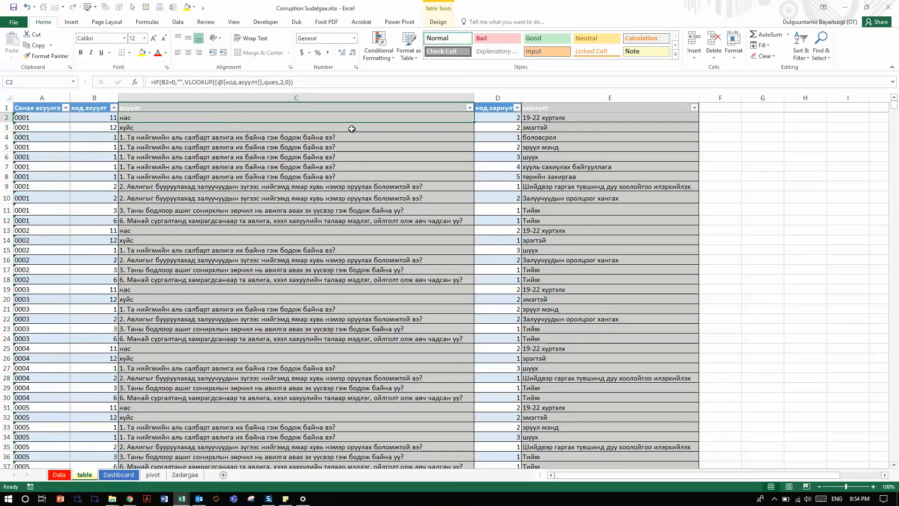
double_click(207, 117)
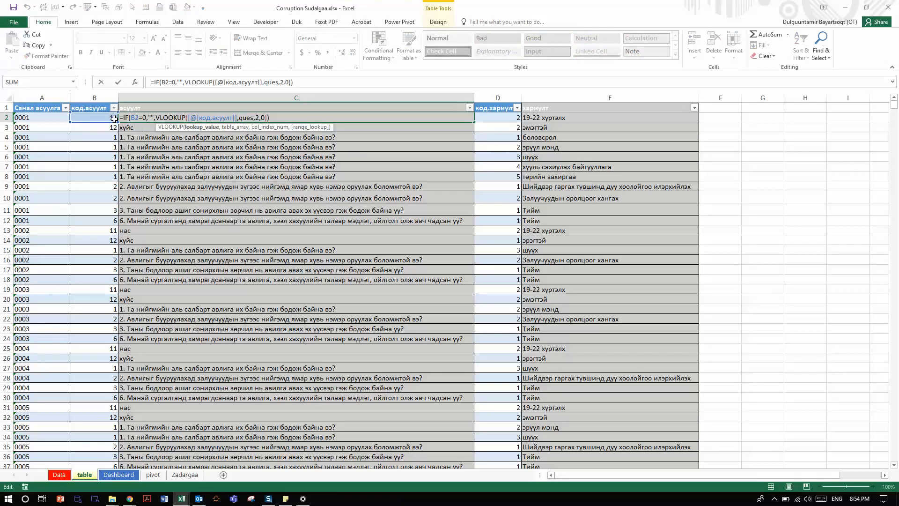
key("Escape")
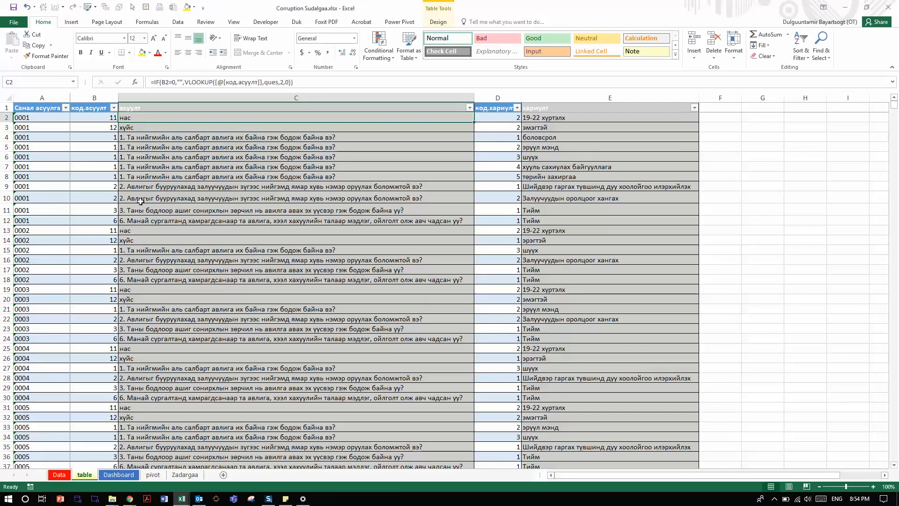
left_click(61, 475)
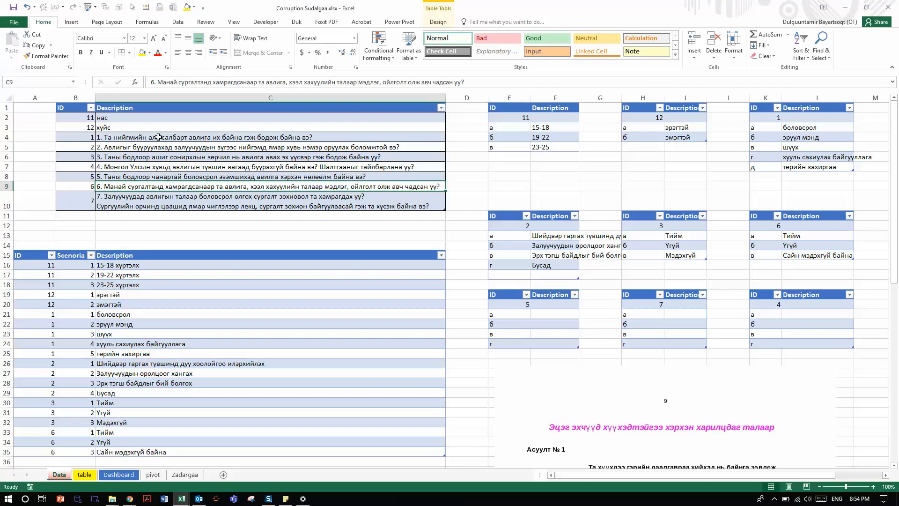
left_click(112, 475)
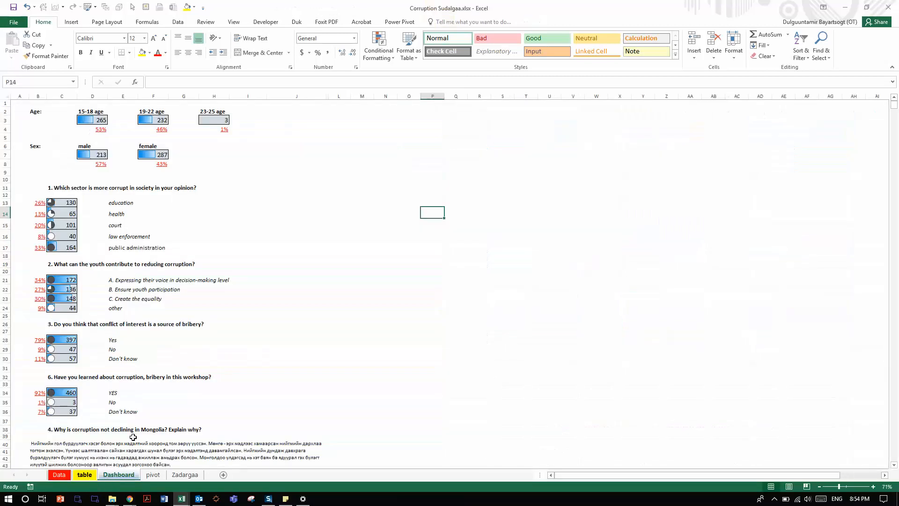
Step: Examine the answer codes in column D of the table sheet and the answer text formulas in cells E2 to E4
left_click(89, 476)
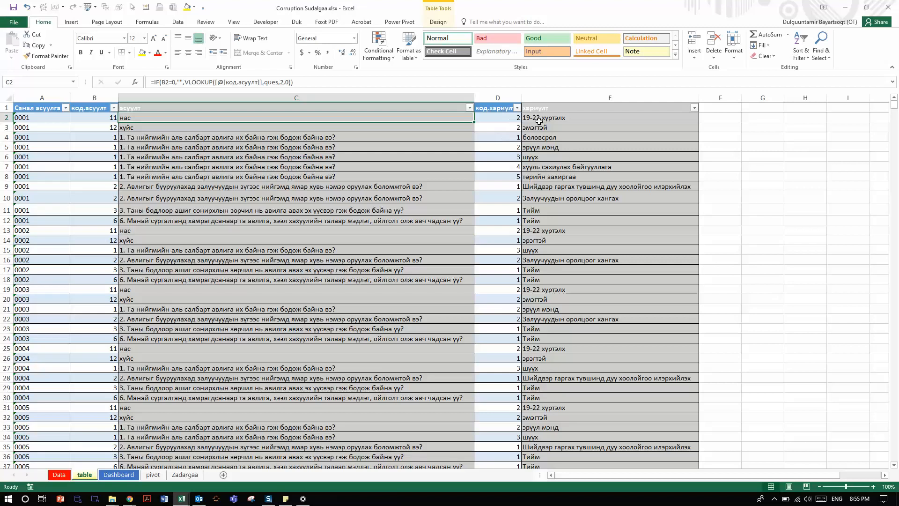
left_click(514, 120)
left_click(514, 128)
left_click(534, 117)
left_click(536, 135)
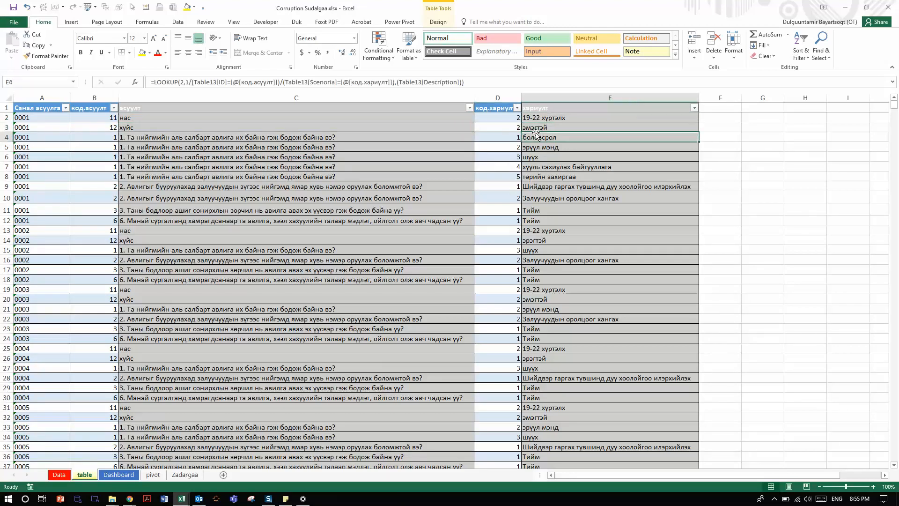
left_click(537, 125)
left_click(540, 111)
left_click(539, 124)
left_click(539, 118)
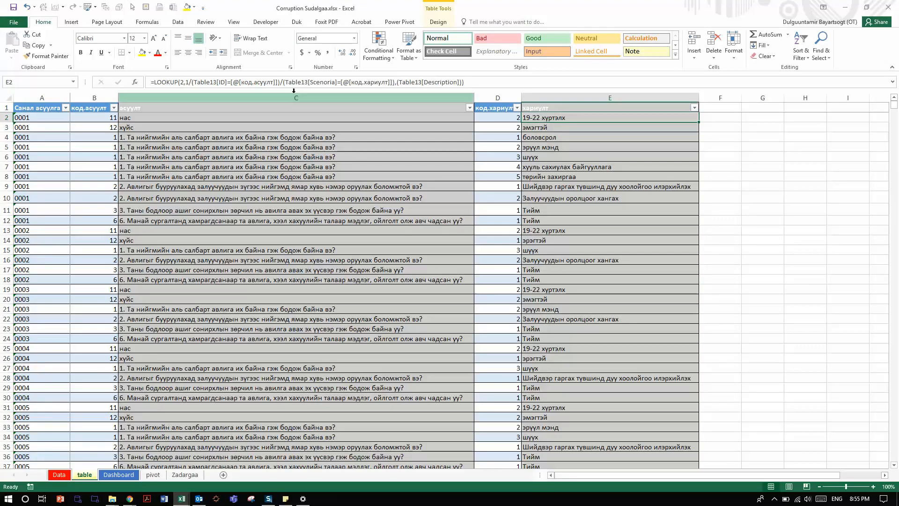
Step: Inspect the lookup value and the two Table13 matching conditions of the LOOKUP formula in cell E2, then leave the formula as it is
left_click(183, 83)
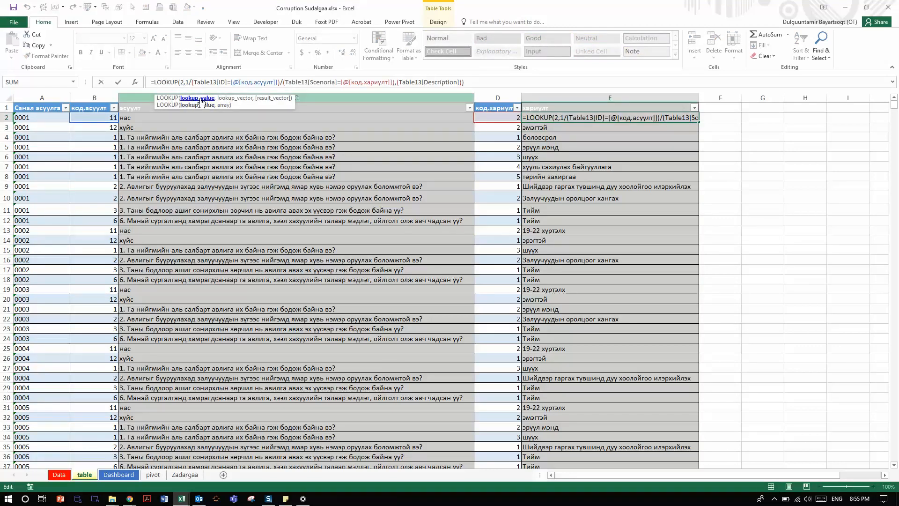
key("Right")
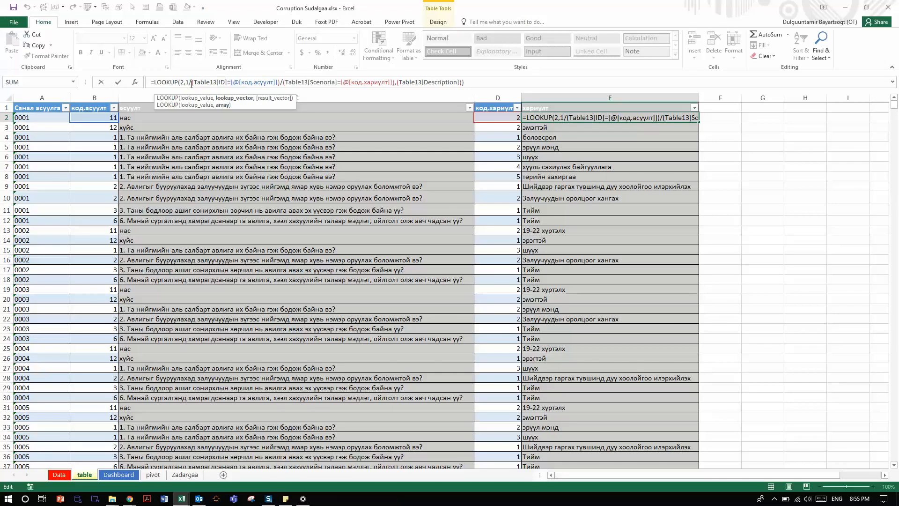
left_click_drag(195, 83, 280, 83)
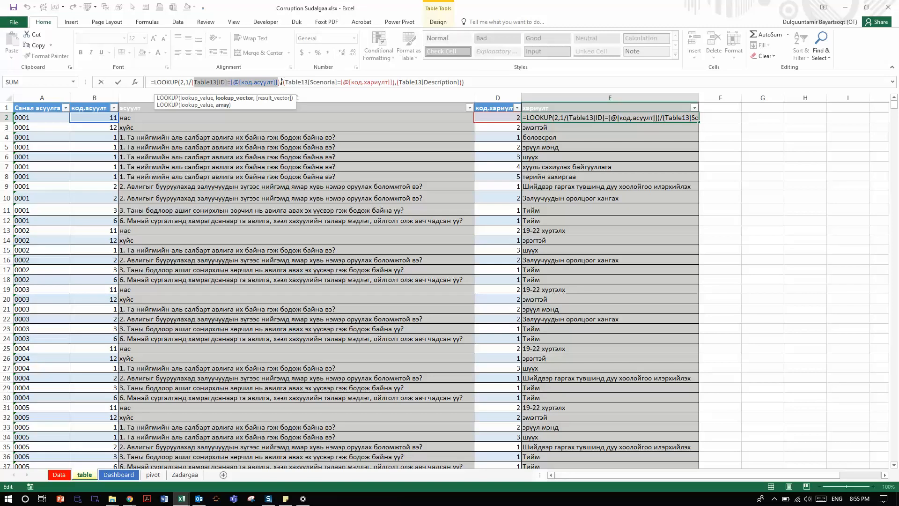
left_click_drag(283, 83, 394, 83)
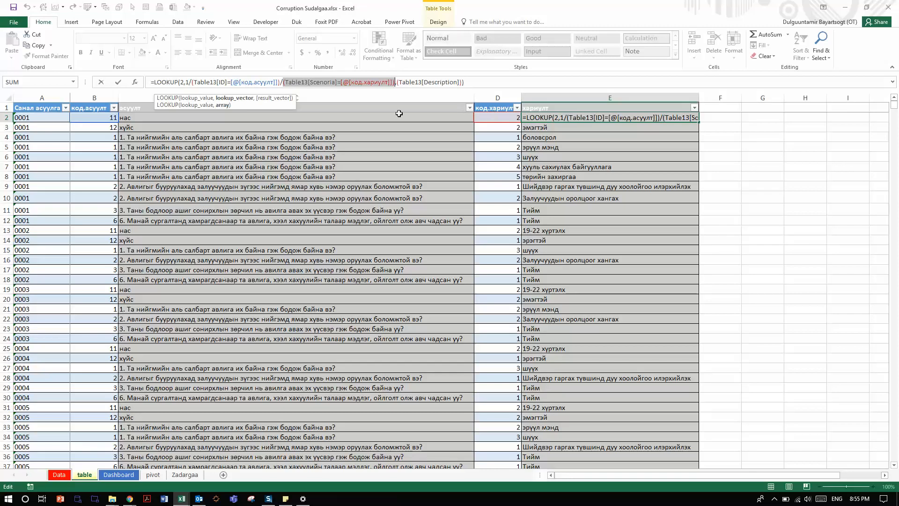
left_click(259, 79)
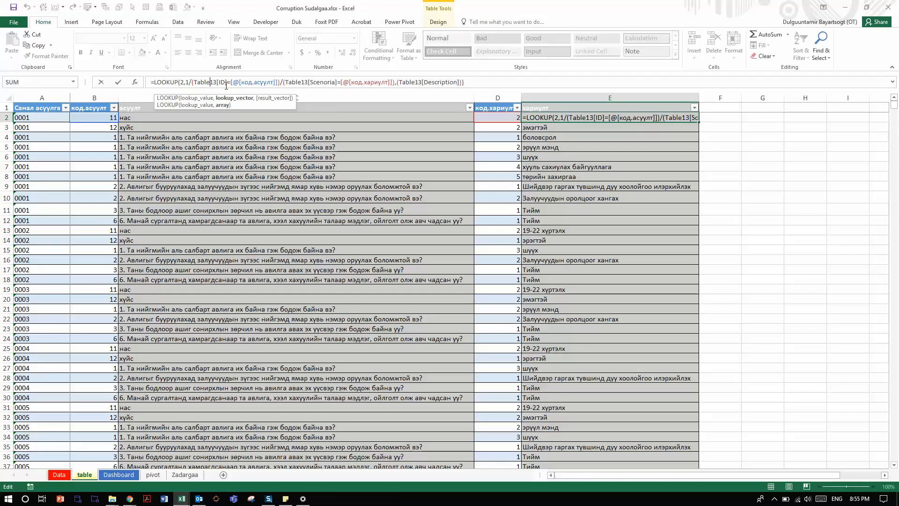
left_click(324, 82)
key("Return")
Step: Check the ID and Scenoria columns of the answer code list on the Data sheet, starting with the 15-18 age entry
left_click(60, 475)
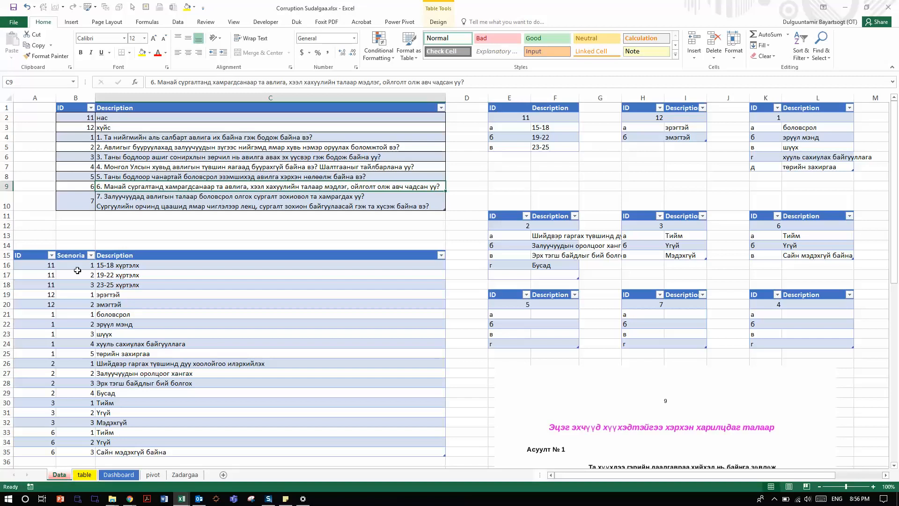
left_click(37, 257)
left_click(49, 266)
left_click(74, 265)
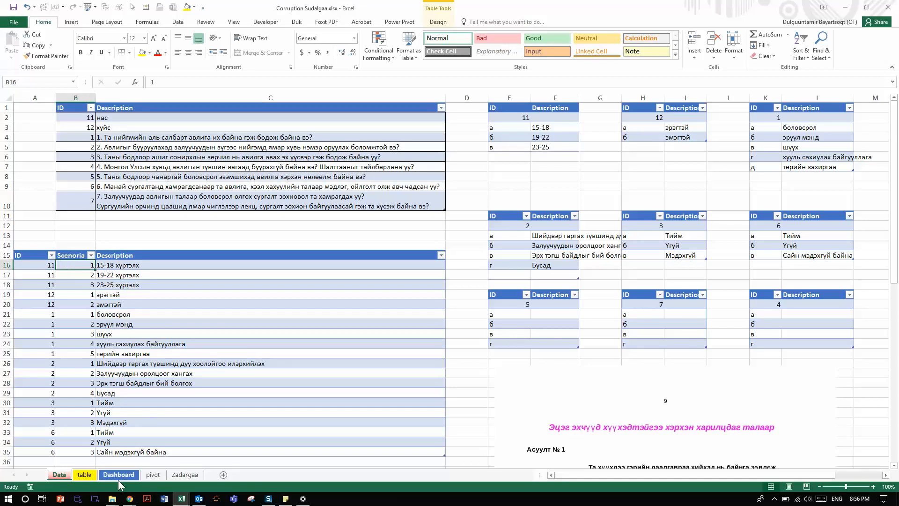
Step: Match row 2's question and answer codes on the table sheet to the Data sheet's code list, then inspect the result vector of E2's LOOKUP formula
left_click(85, 474)
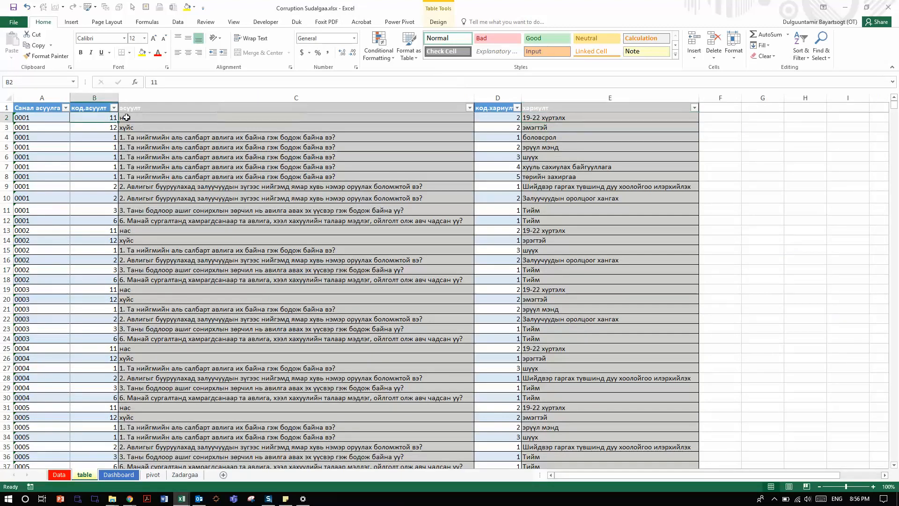
left_click(514, 117)
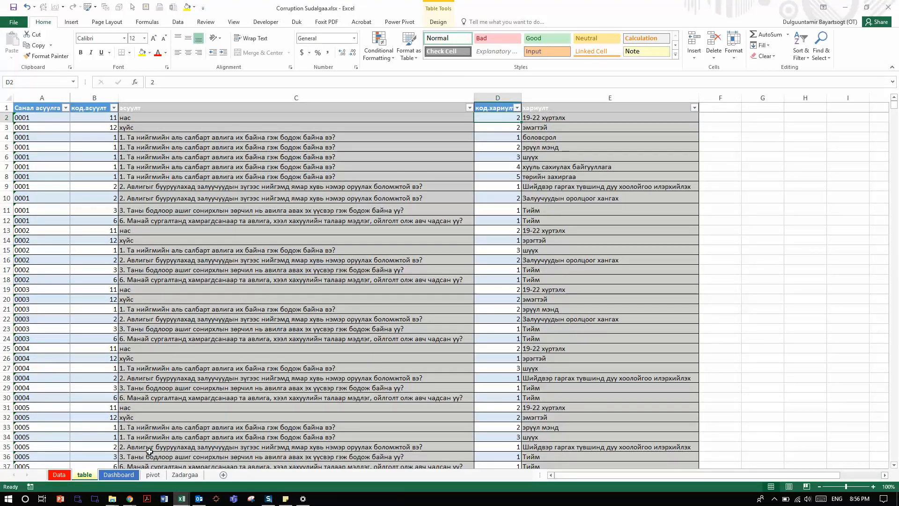
key("ctrl+Page_Up")
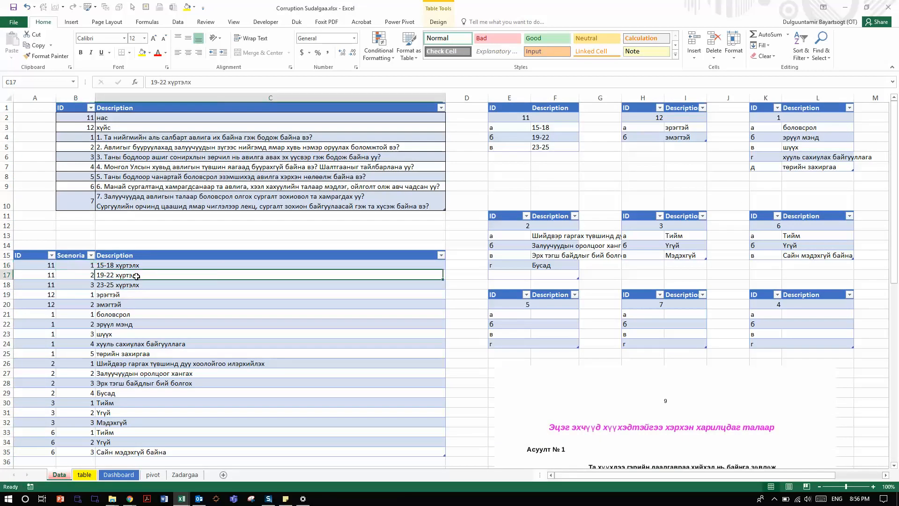
key("ctrl+Page_Down")
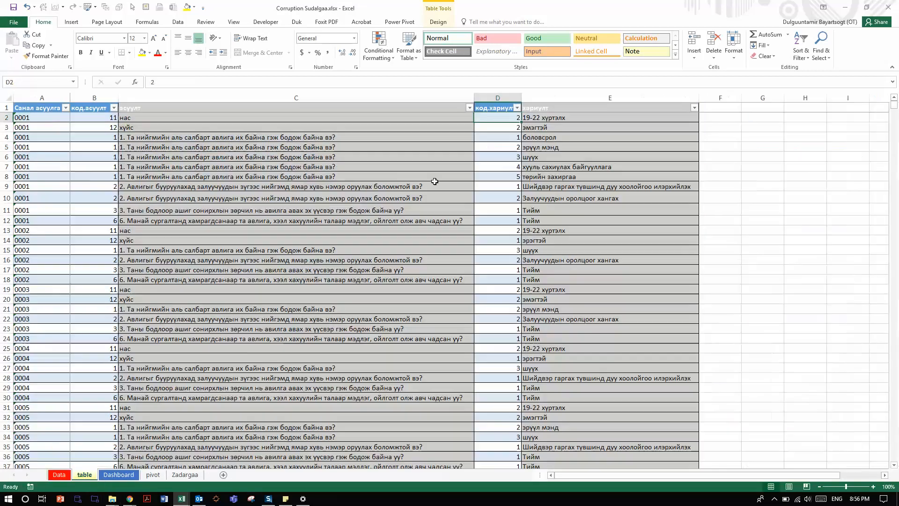
left_click(419, 83)
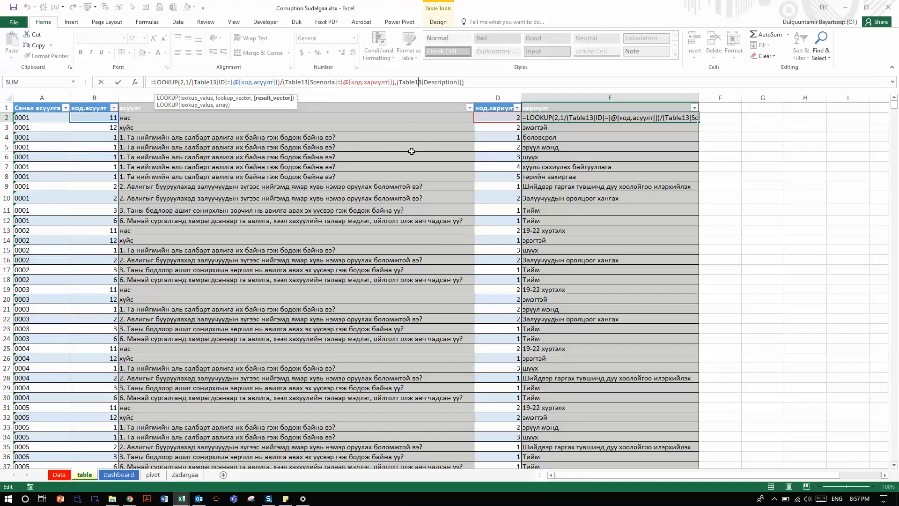
key("Return")
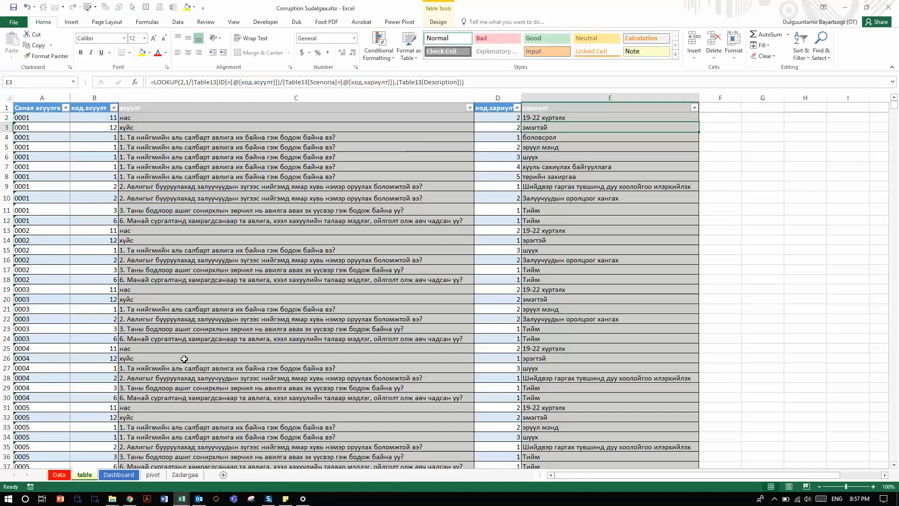
Step: View the Dashboard's survey summary, then go to the last record in the question code column of the table sheet
left_click(112, 477)
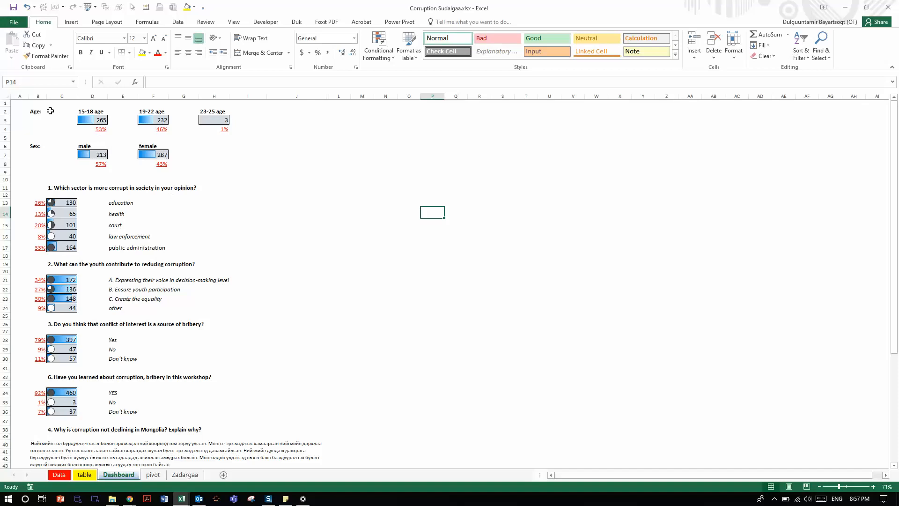
left_click(84, 475)
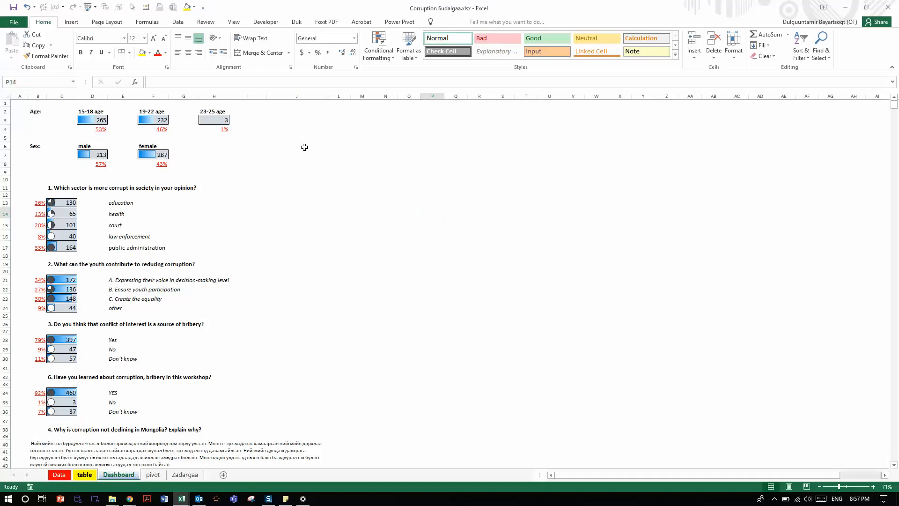
left_click(123, 186)
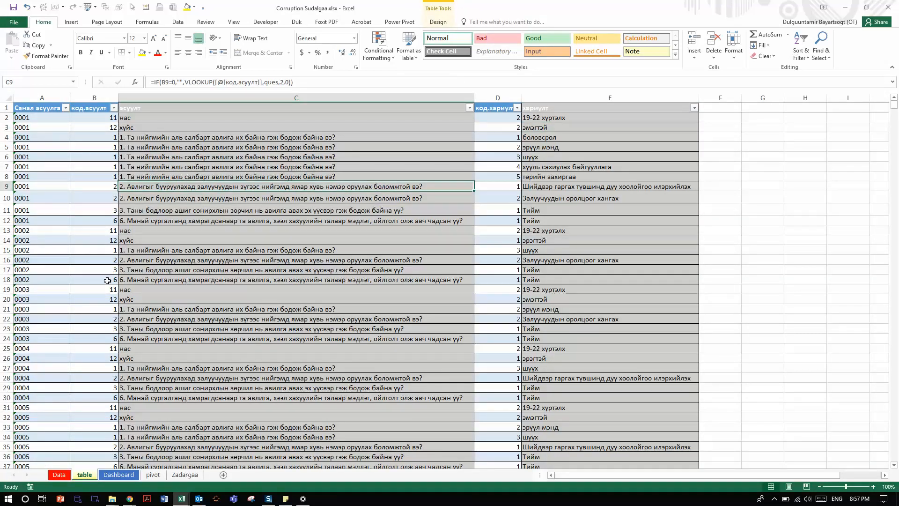
key("Left")
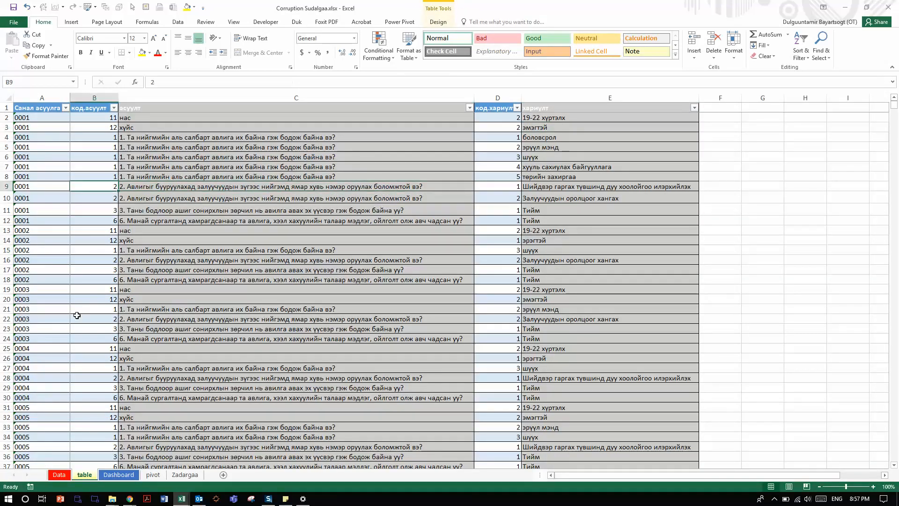
key("ctrl+Down")
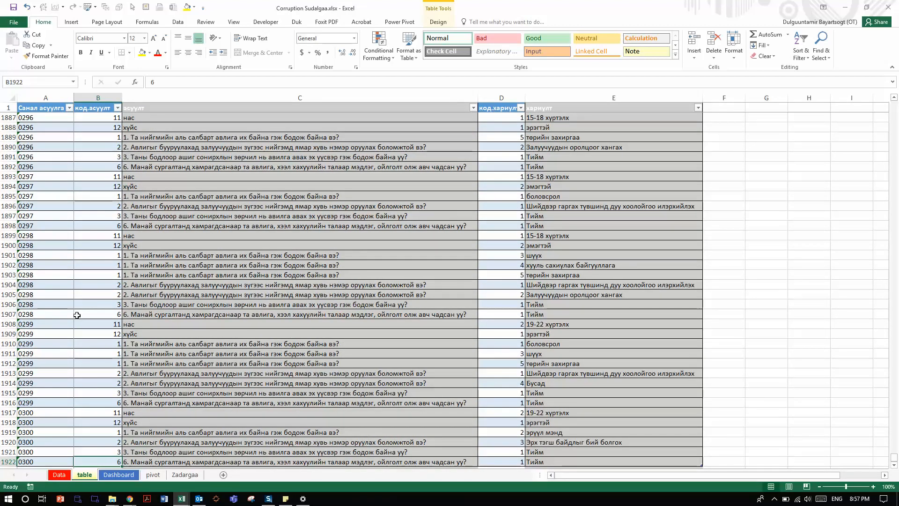
Step: Examine the last respondent's records in rows 1917 to 1922 of the table sheet, ending with row 1922
key("Right")
key("Left")
key("Down")
key("Down")
key("Up")
key("Up")
key("Up")
key("Left")
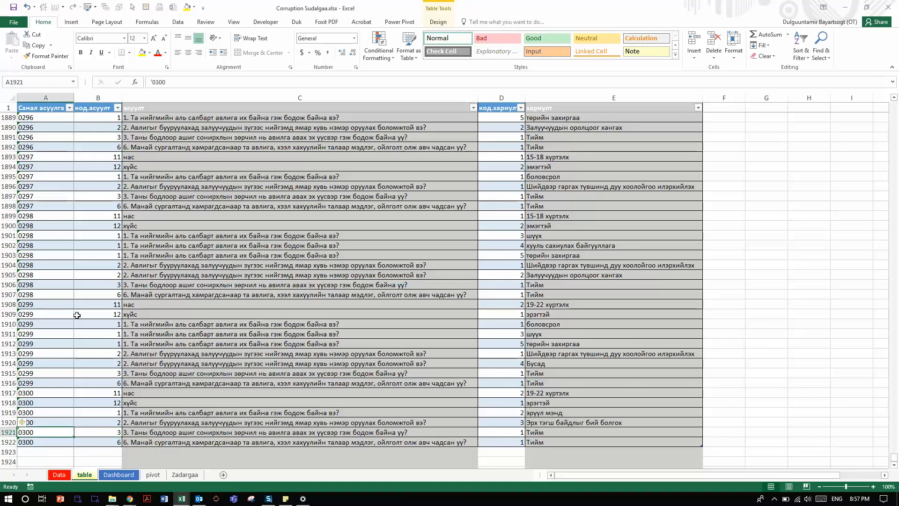
key("Up")
key("Up")
key("Up")
key("Up")
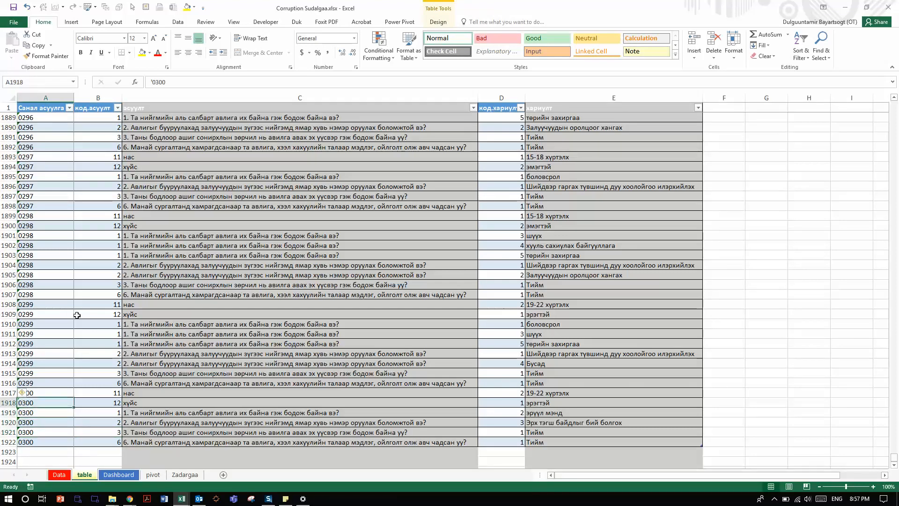
key("ctrl+shift+Down")
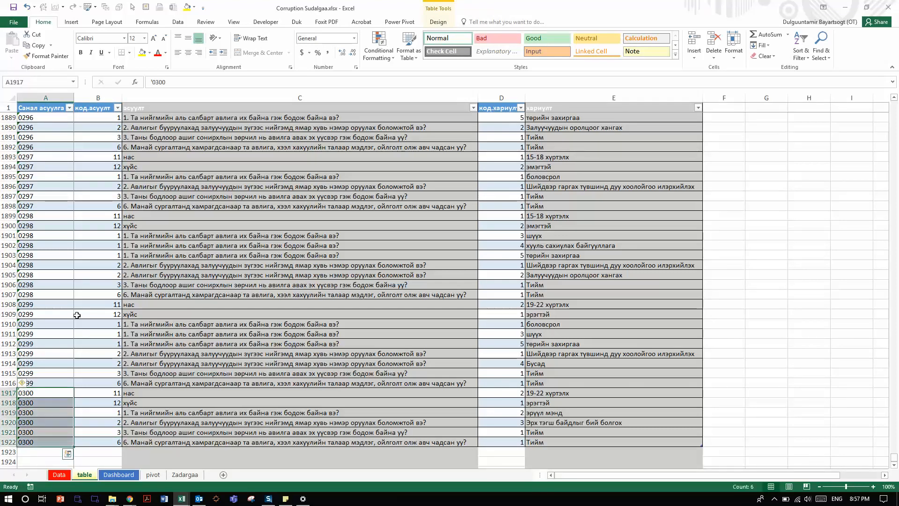
left_click(9, 442)
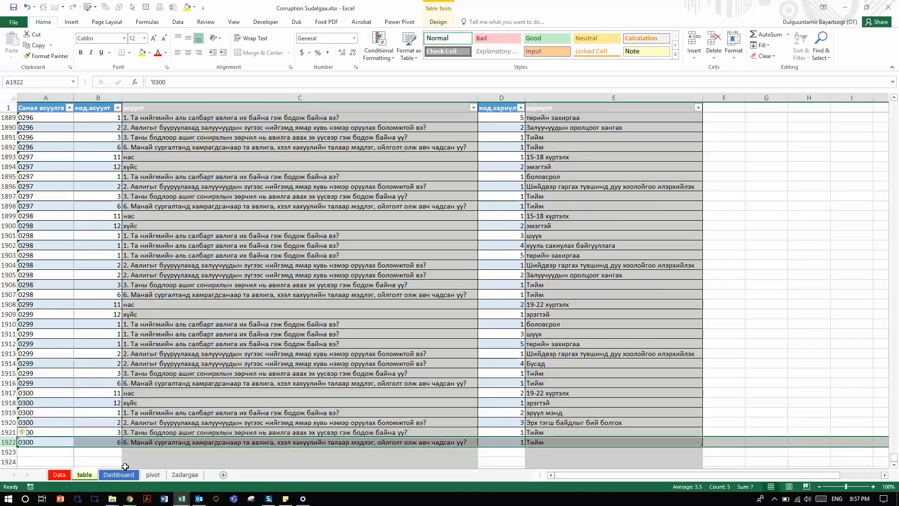
Step: View the Dashboard again, then check the question code in B1917 and the answer text formula in E1917 on the table sheet
left_click(120, 476)
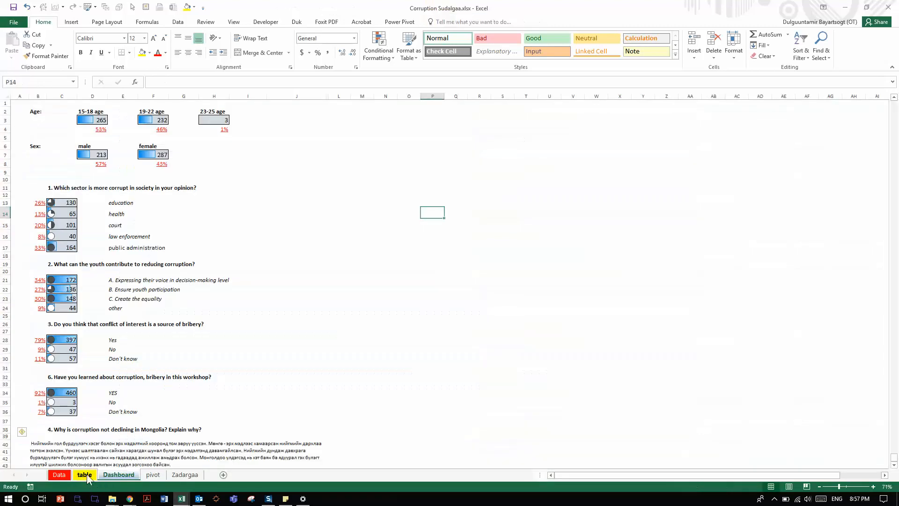
left_click(83, 475)
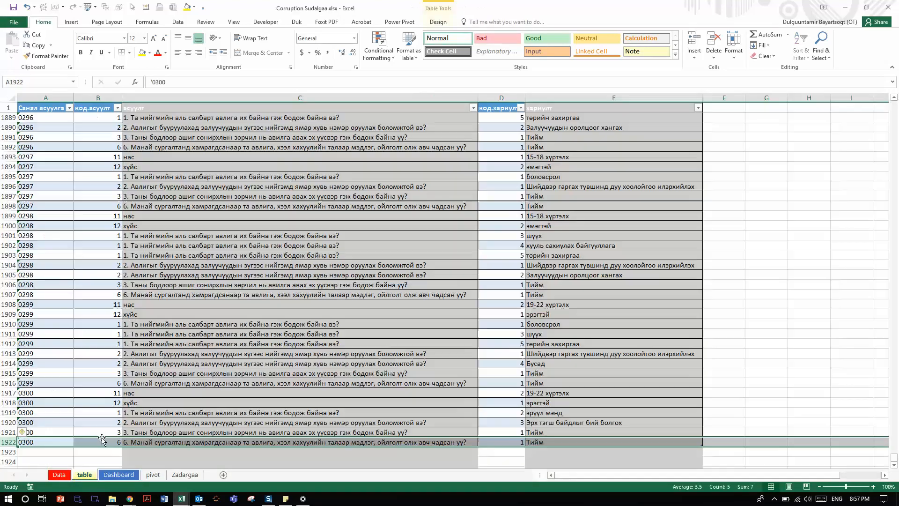
left_click(58, 441)
left_click(109, 395)
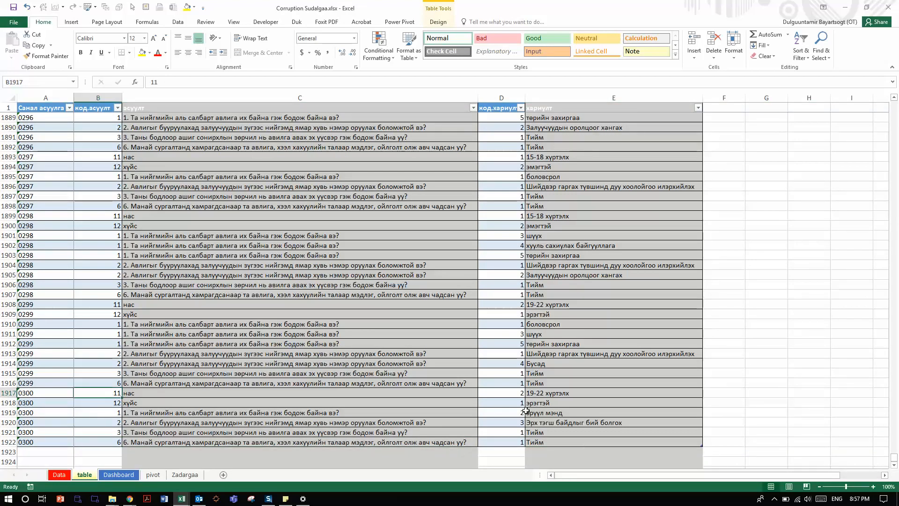
left_click(510, 383)
left_click(540, 392)
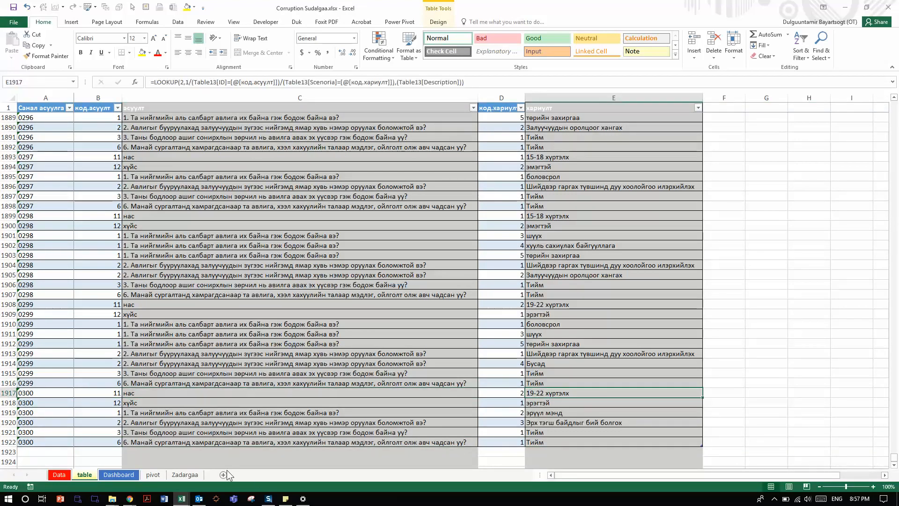
Step: View the pivot sheet, then check the 15-18 age group's label and percentage on the Dashboard
left_click(153, 475)
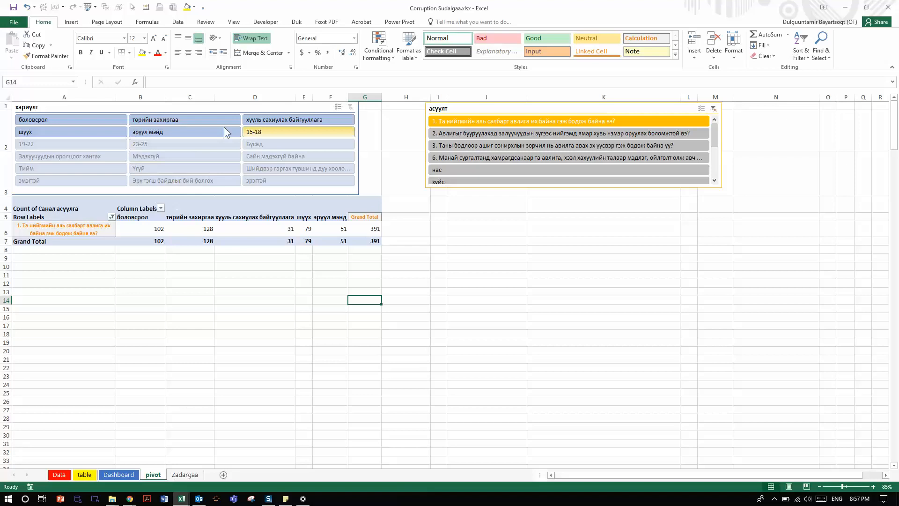
left_click(119, 475)
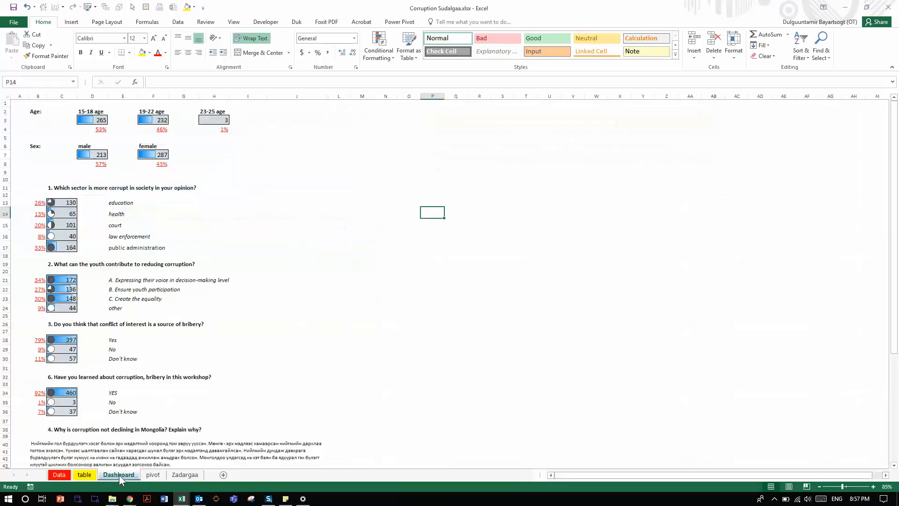
left_click(83, 113)
left_click(94, 128)
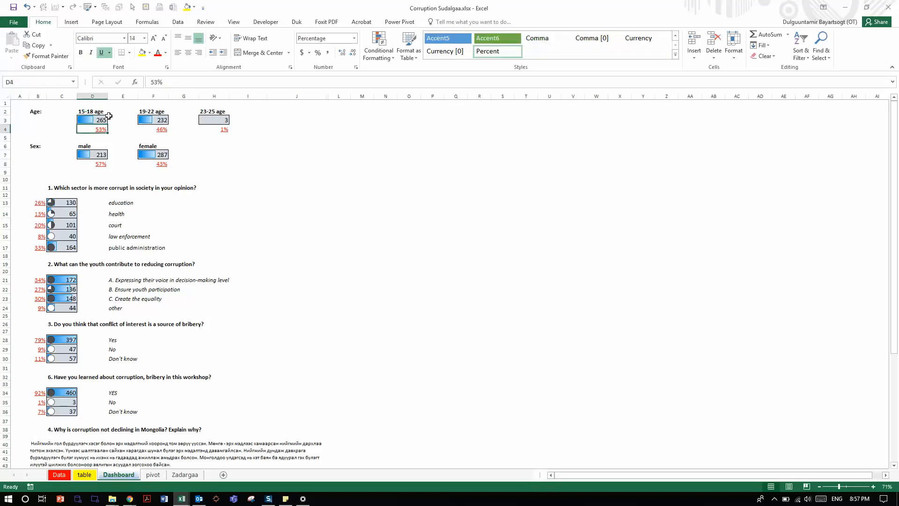
Step: Browse the Data Bars presets for Dashboard cell D3, then select the age counts in D3, F3 and H3 together
left_click(103, 120)
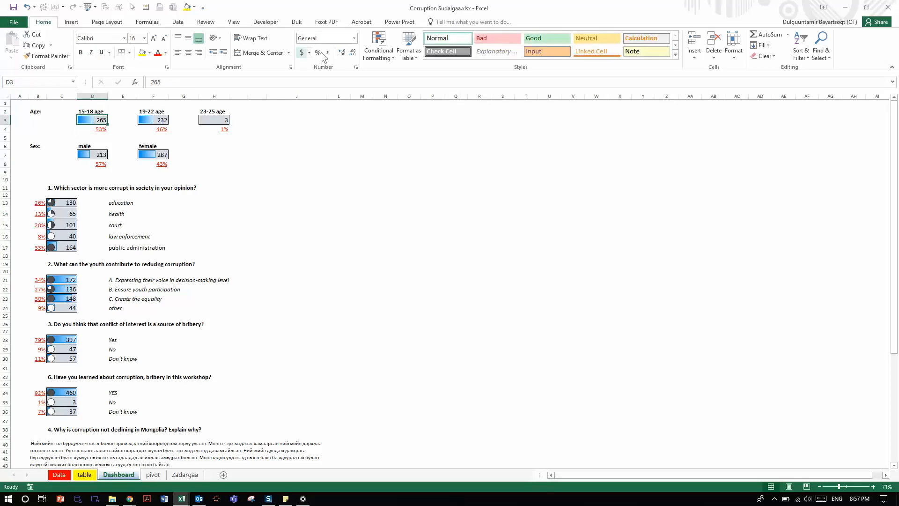
left_click(378, 49)
mouse_move(408, 115)
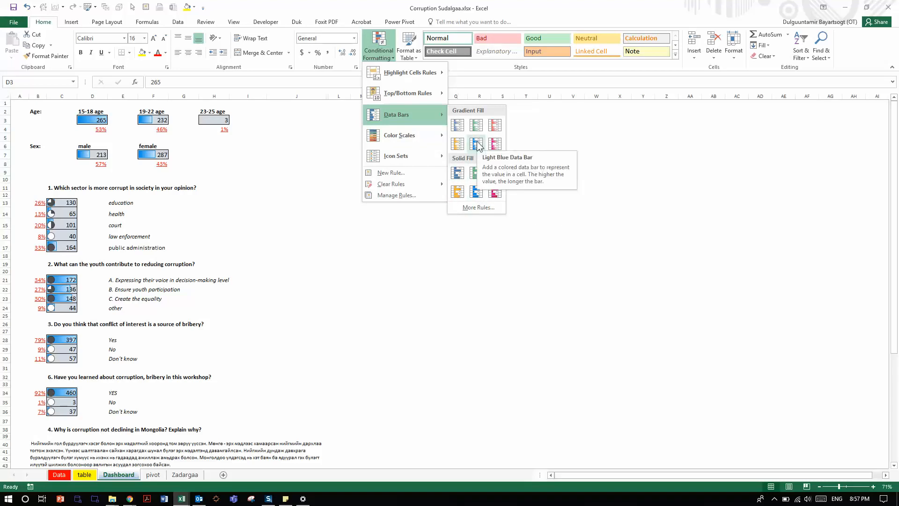
left_click(100, 117)
left_click(154, 120, "ctrl")
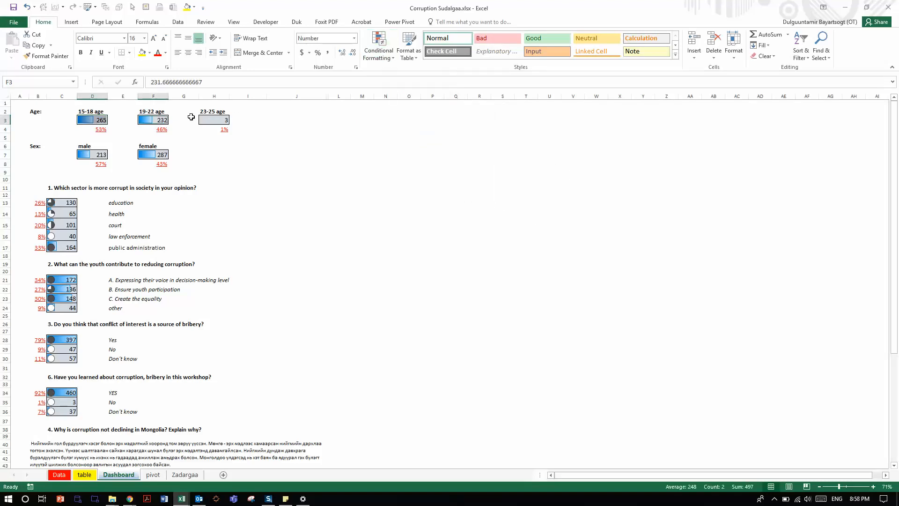
left_click(215, 121, "ctrl")
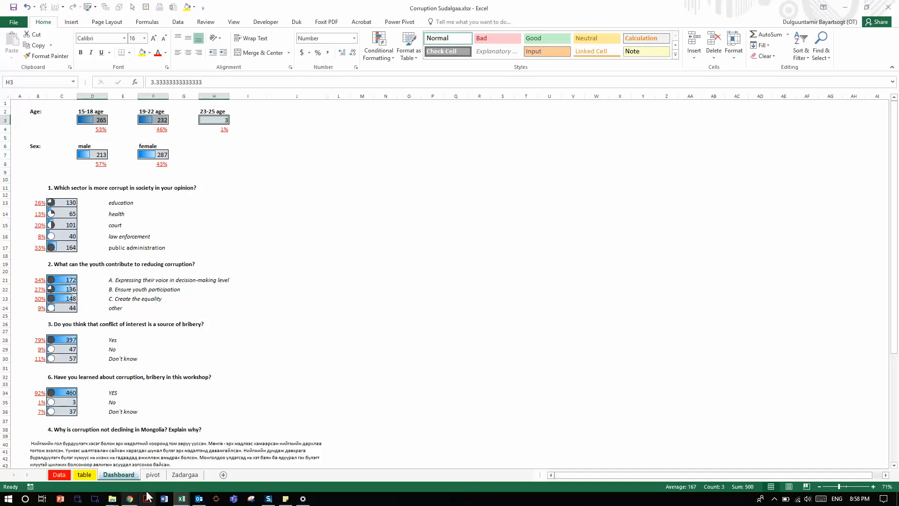
Step: Check cell B6 on the pivot sheet, then highlight A1:E25 of the table sheet and select C20 inside the table
left_click(153, 474)
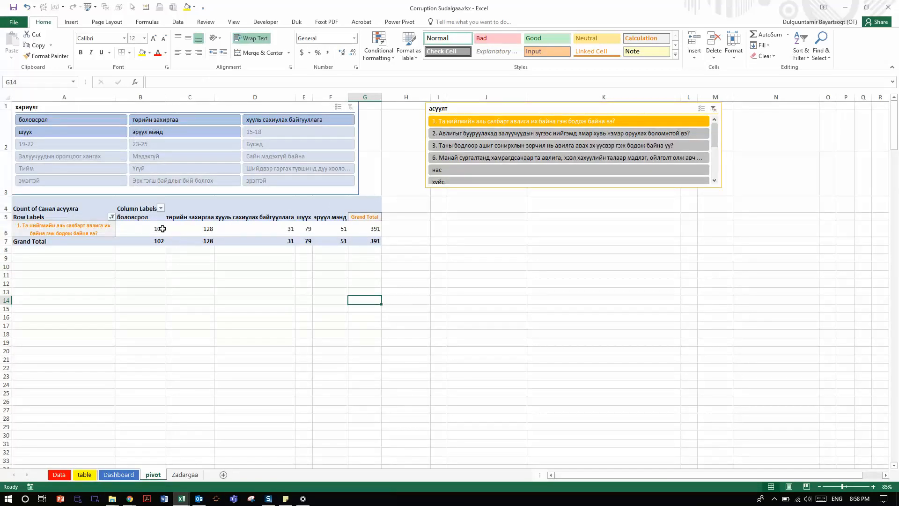
left_click(149, 228)
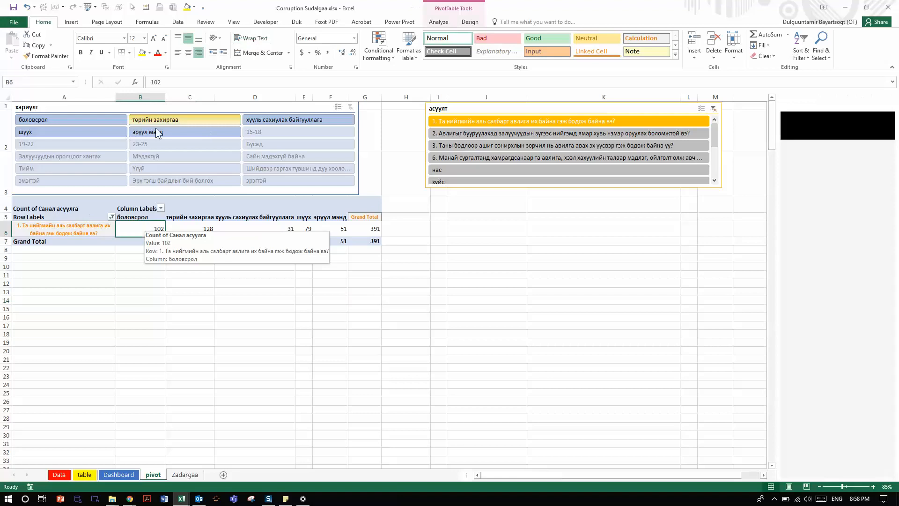
left_click(89, 475)
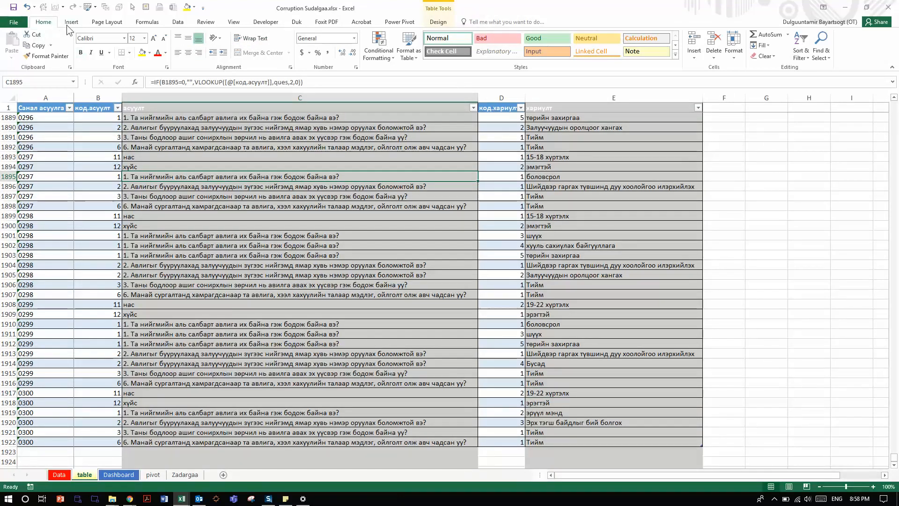
left_click_drag(60, 107, 538, 347)
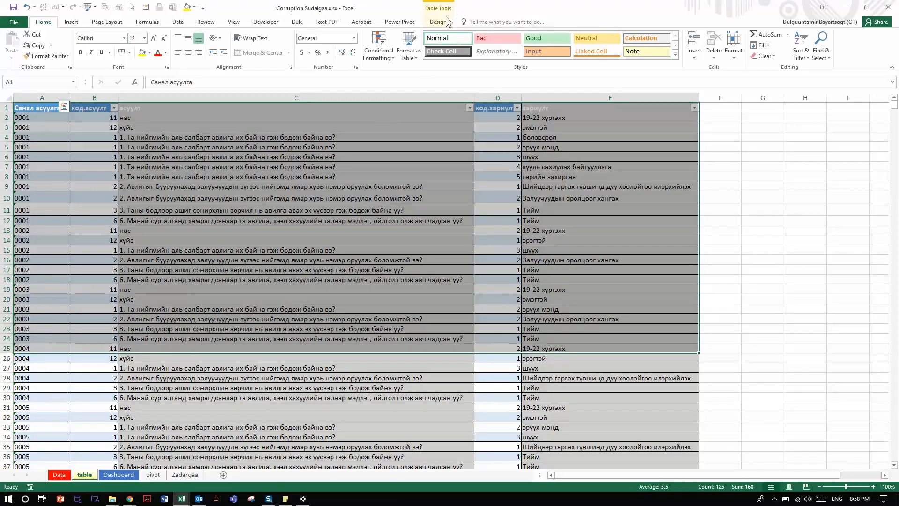
left_click(273, 300)
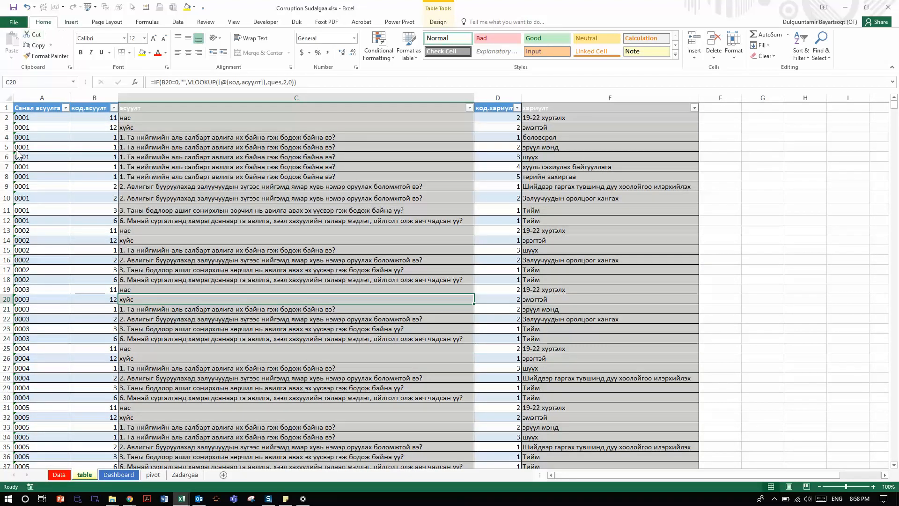
Step: Preview the recommended PivotTables for the response table, including Count of Санал асуулга by код.хариулт, without inserting one
left_click(73, 25)
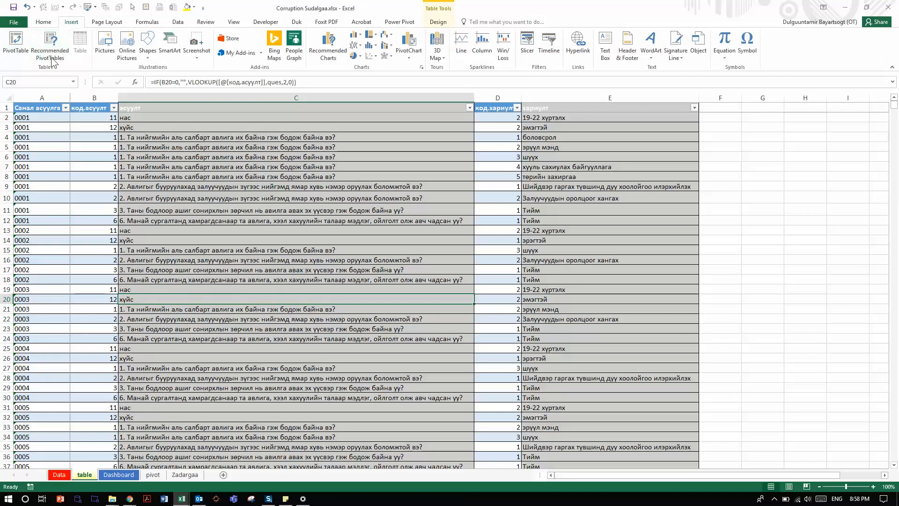
left_click(51, 48)
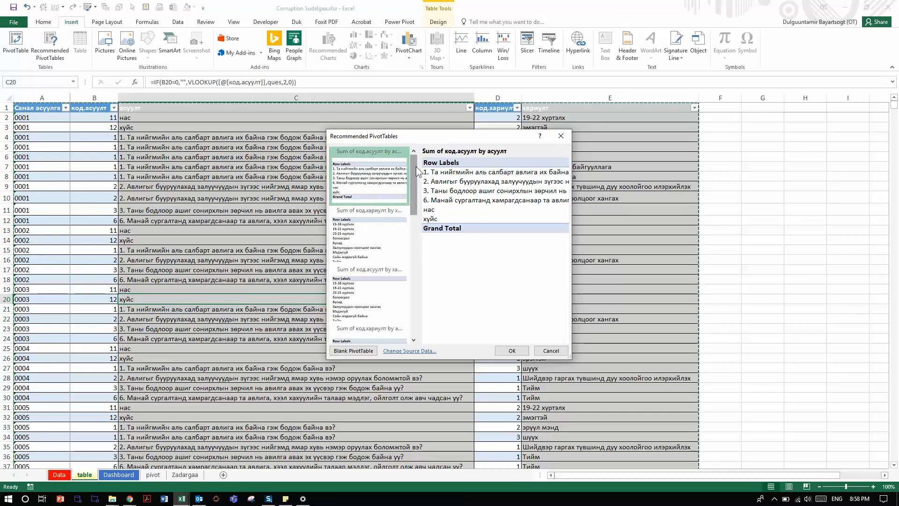
left_click(361, 245)
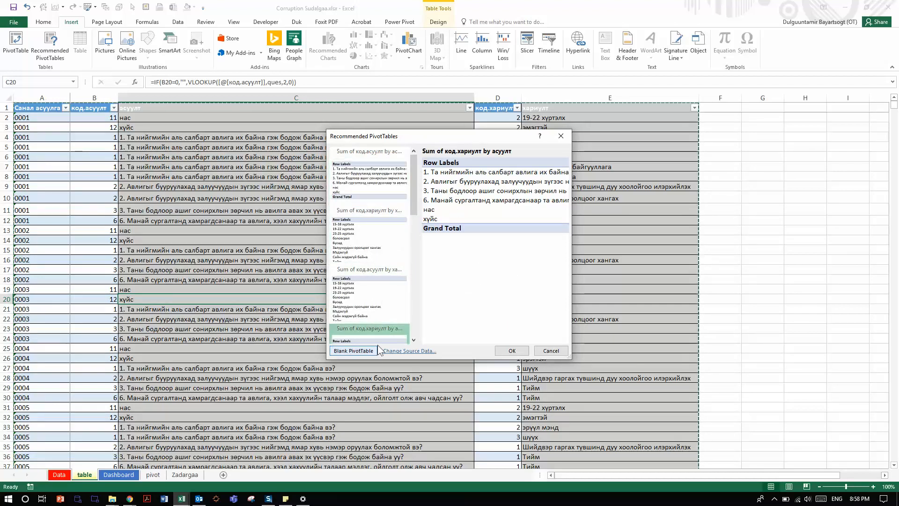
left_click(383, 333)
scroll(387, 224, "down", 5)
left_click(375, 281)
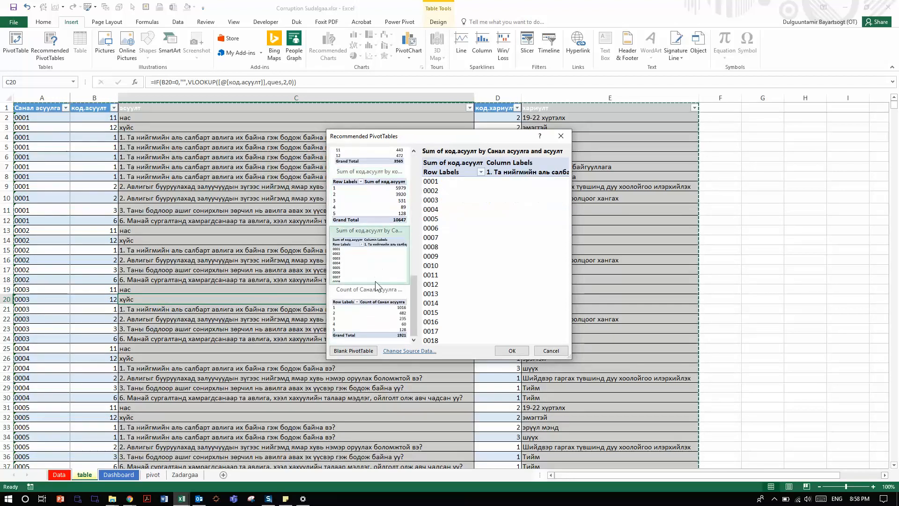
left_click(376, 336)
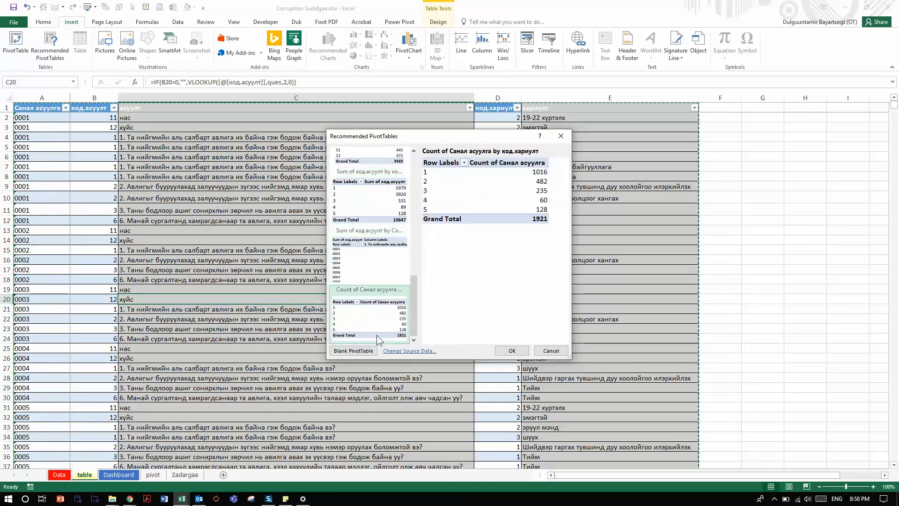
left_click(546, 351)
Step: Create a PivotTable from the pivot range on a new worksheet, with код.асуулт in Rows, код.хариулт in Filters and хариулт in Values
left_click(15, 44)
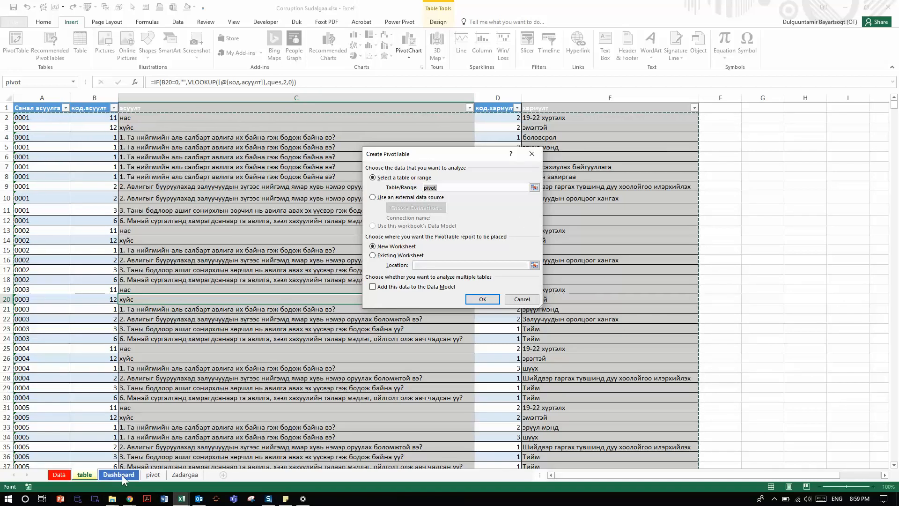
left_click(482, 298)
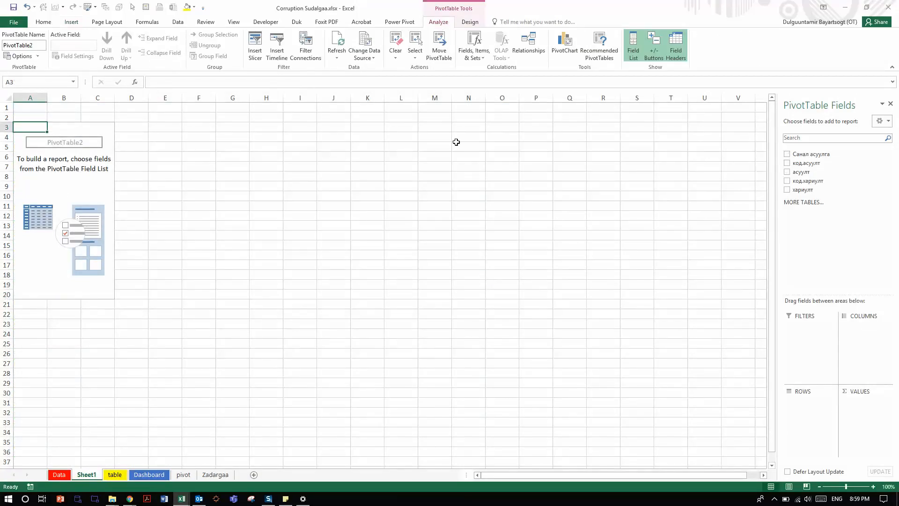
left_click_drag(805, 162, 801, 430)
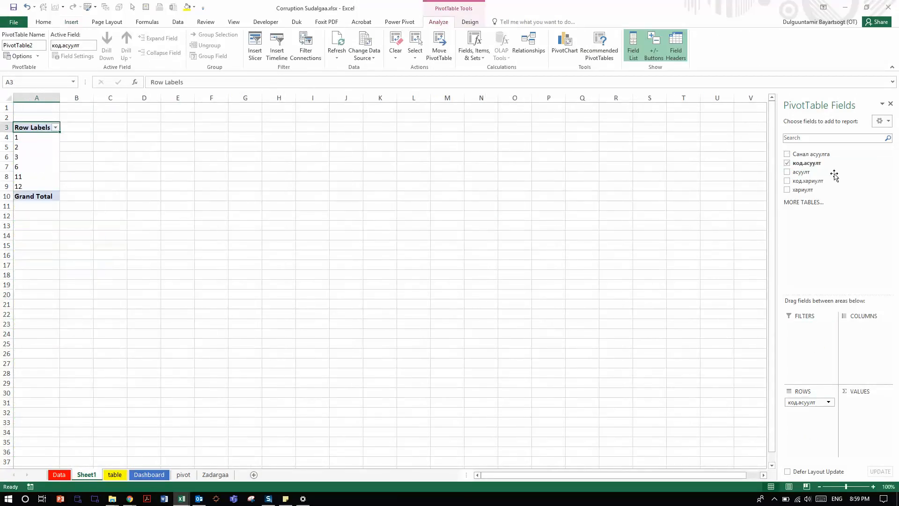
left_click_drag(816, 181, 818, 331)
left_click_drag(813, 189, 863, 411)
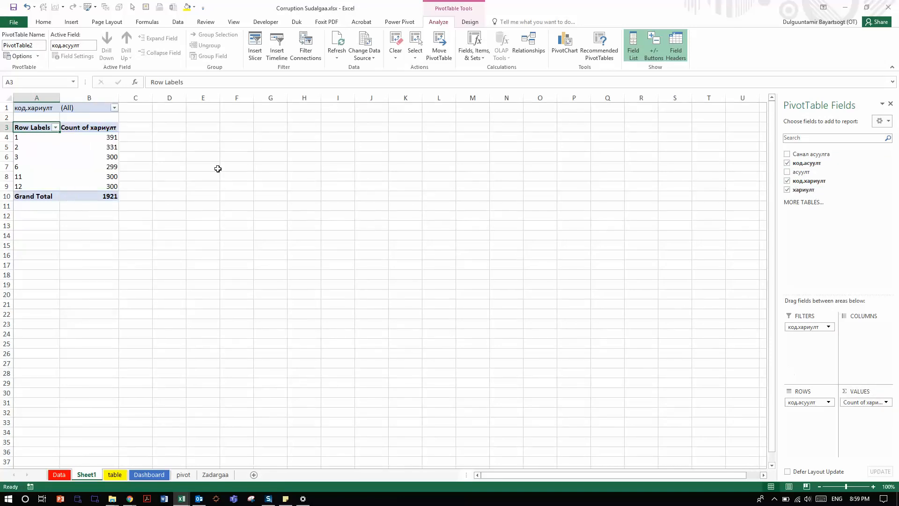
Step: Rearrange the PivotTable so хариулт forms the columns and код.хариулт supplies the values
left_click(99, 141)
left_click_drag(866, 403, 843, 337)
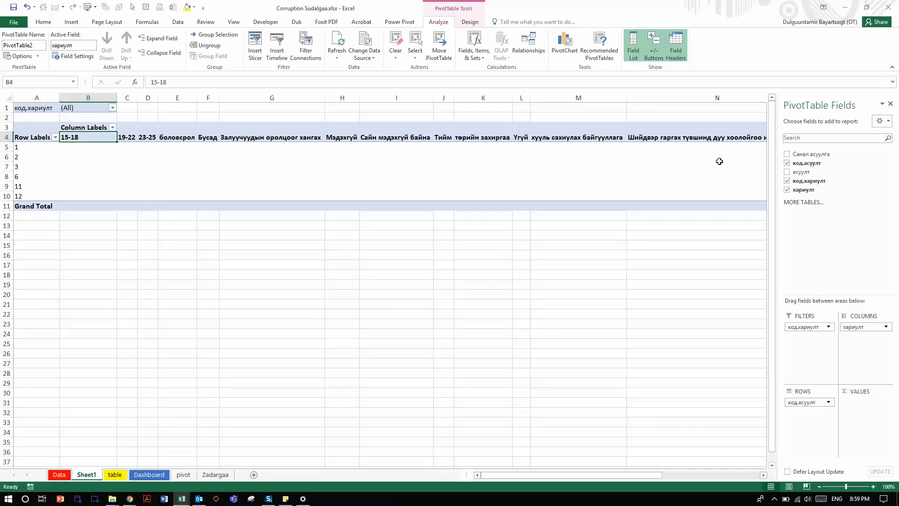
left_click_drag(809, 327, 863, 422)
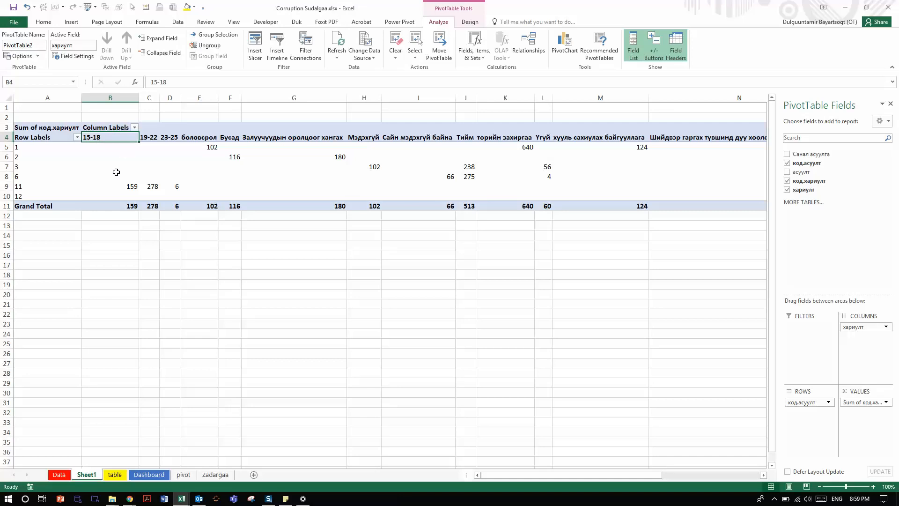
Step: Check the age group sums for question code 11, then summarize the код.хариулт value field by Count
left_click(133, 187)
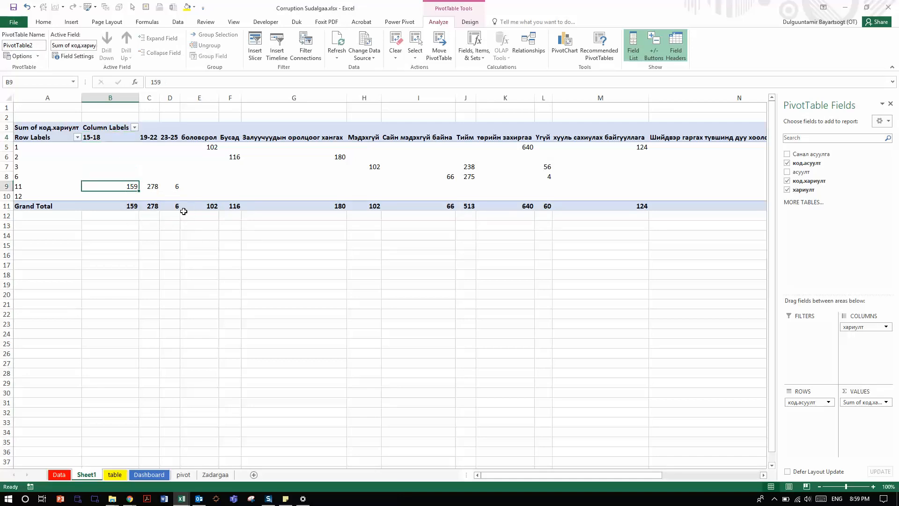
left_click(155, 187)
left_click(175, 187)
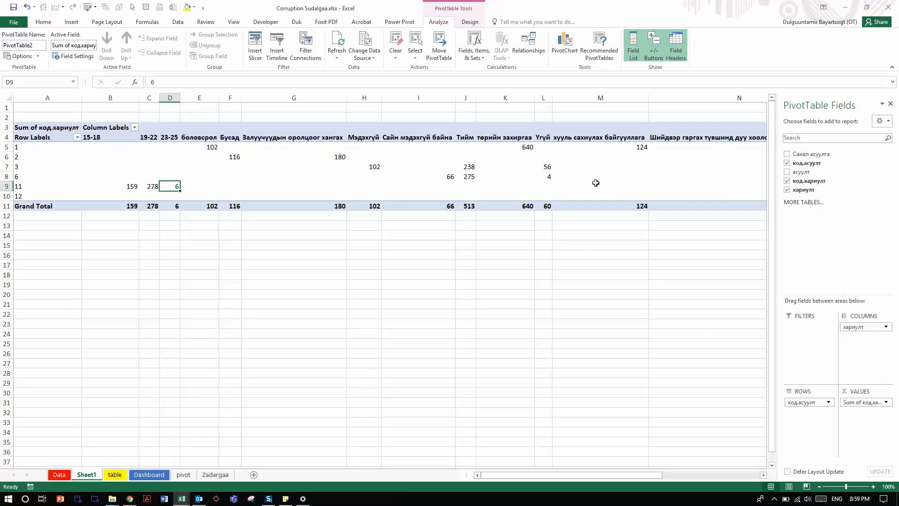
left_click(883, 402)
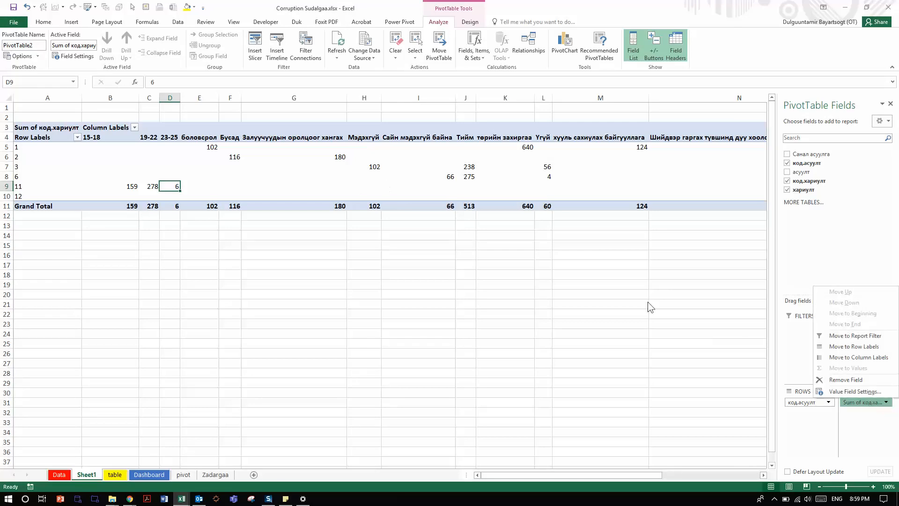
left_click(851, 391)
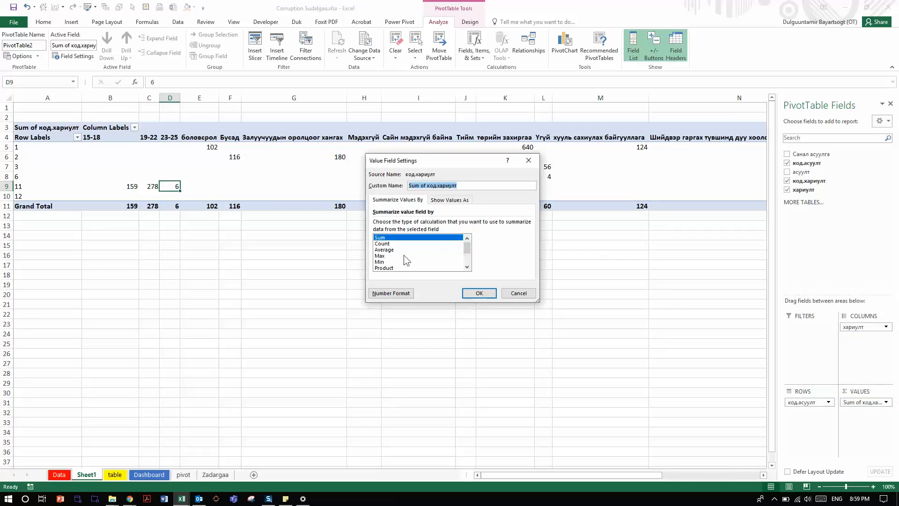
double_click(382, 244)
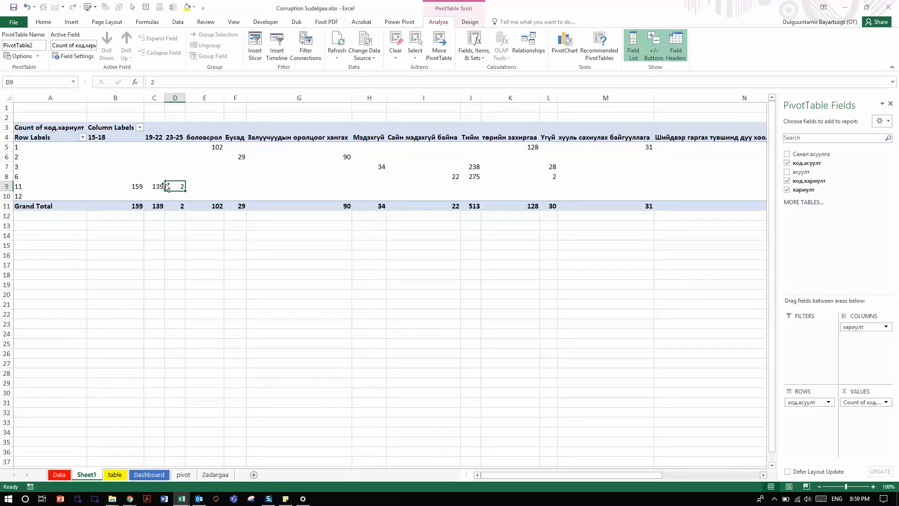
Step: Examine the age group counts in B9:D9 of the new PivotTable, together and one by one
left_click_drag(136, 187, 172, 186)
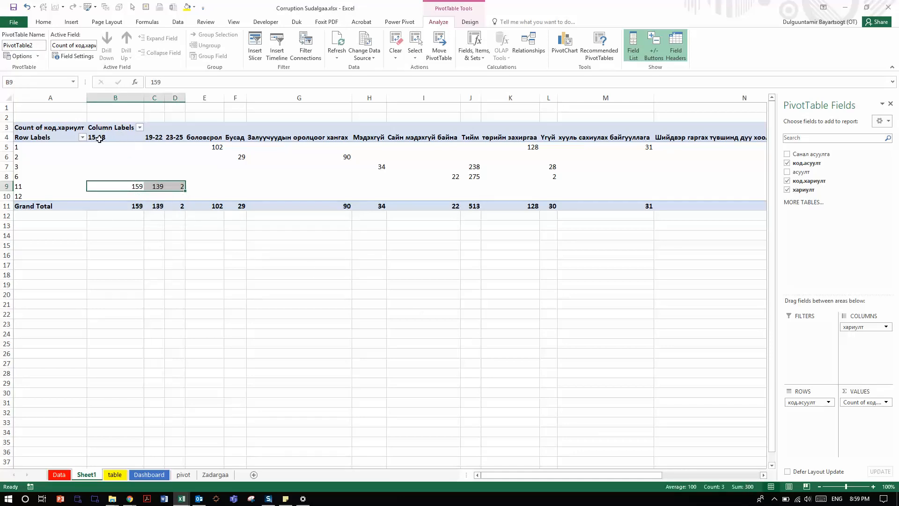
left_click(158, 186)
left_click(130, 187)
left_click(181, 186)
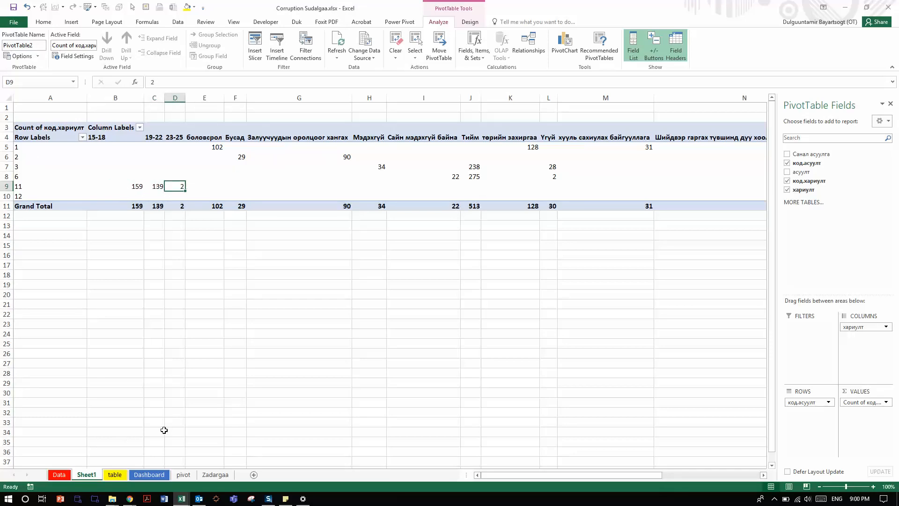
Step: Examine question 1's sector counts in C13:C17 on the Dashboard, ending on the court count in C15
left_click(149, 475)
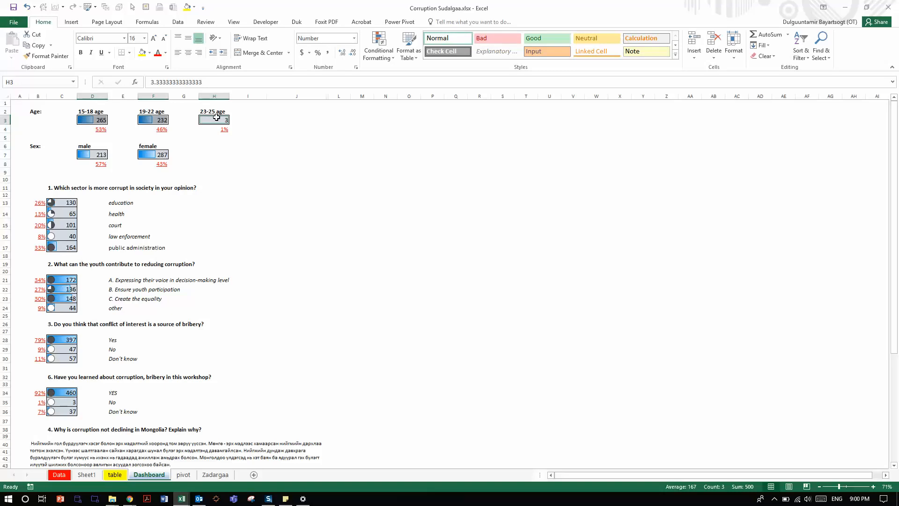
left_click_drag(65, 203, 63, 248)
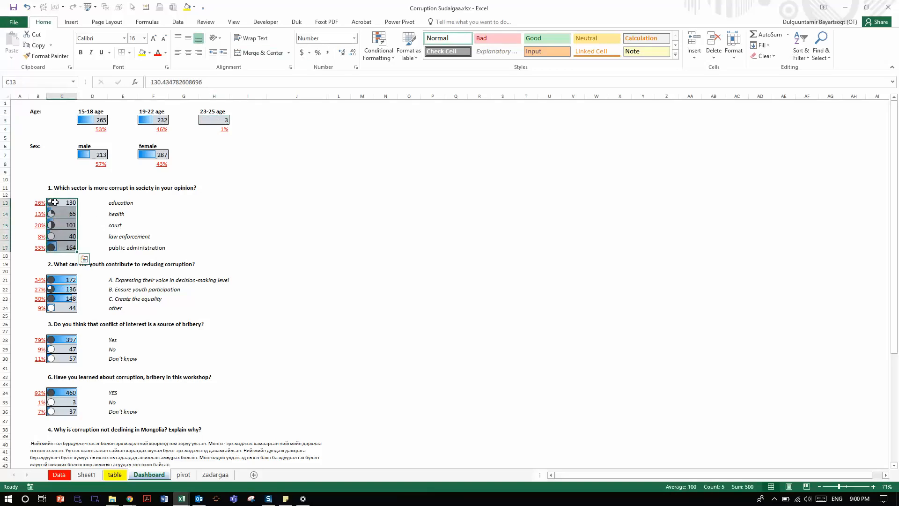
left_click(54, 202)
key("Down")
key("Down")
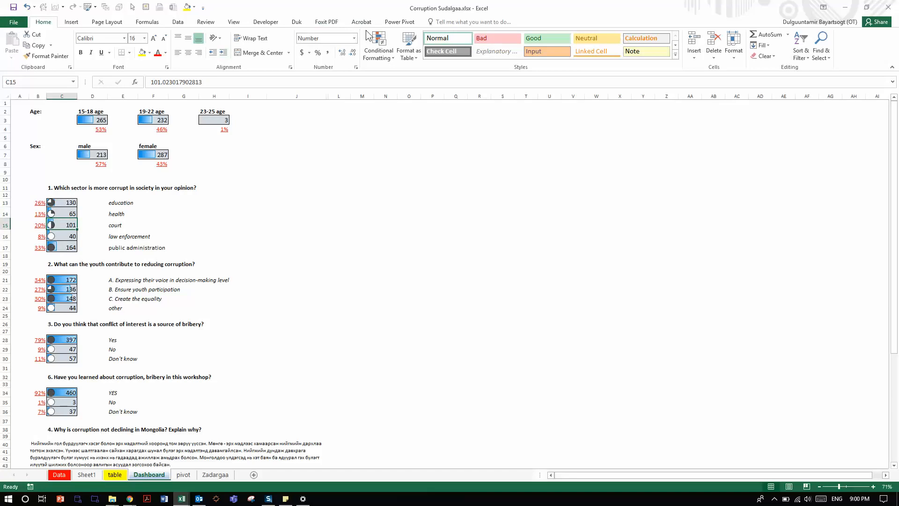
Step: Browse the Icon Sets and Data Bars conditional formatting presets used for the Dashboard counts, without applying any
left_click(377, 45)
mouse_move(425, 138)
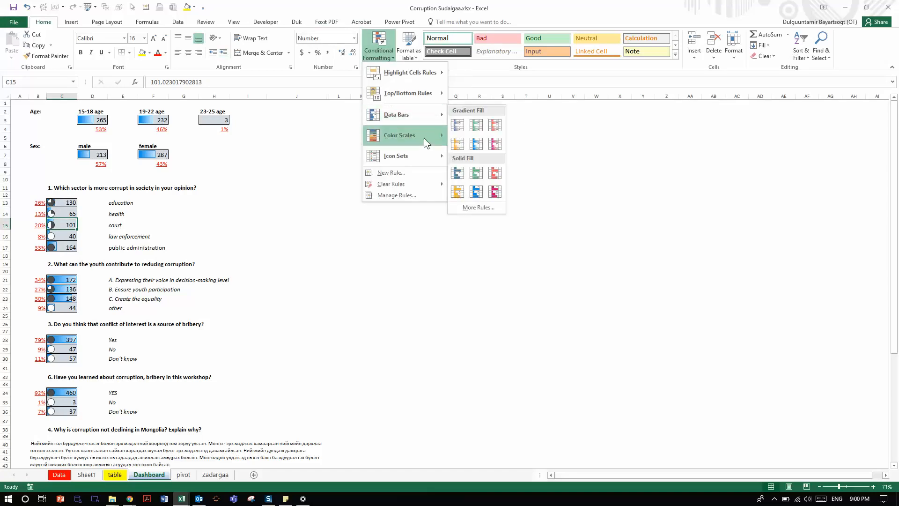
mouse_move(418, 164)
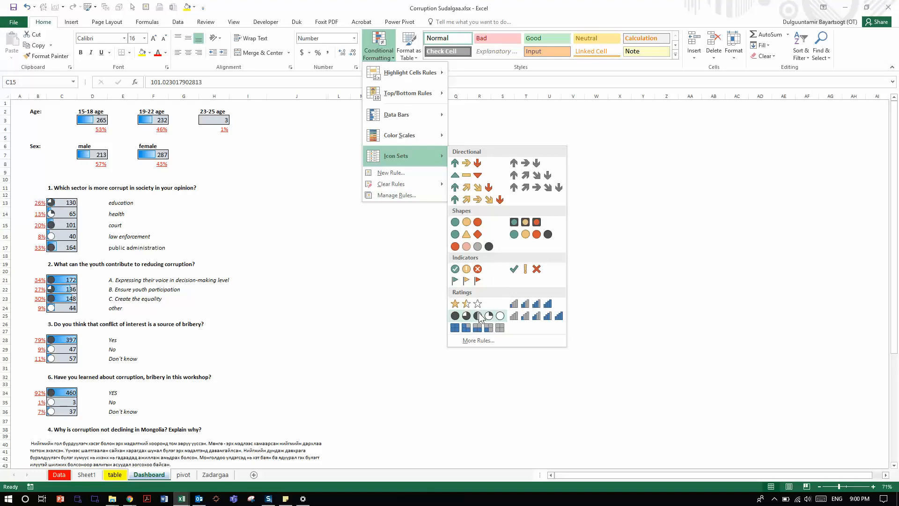
mouse_move(405, 117)
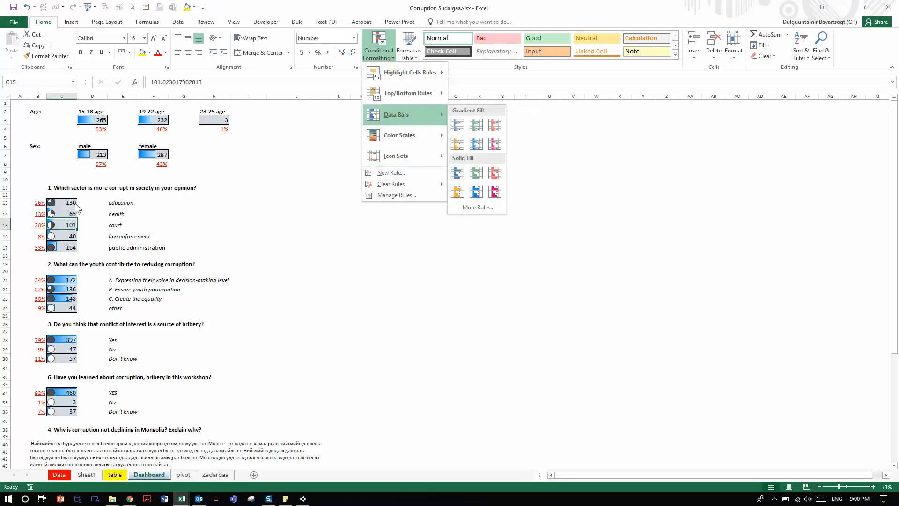
left_click(112, 209)
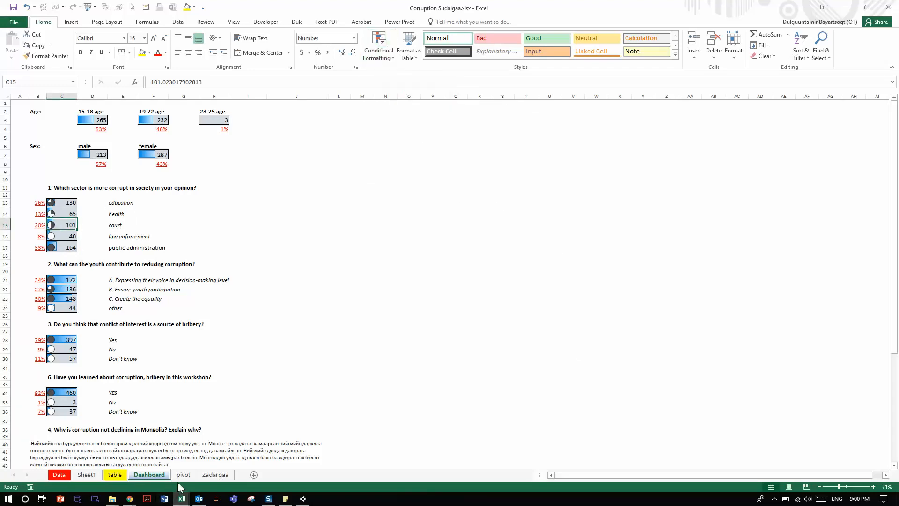
Step: Close the Corruption Sudalgaa.xlsx workbook
key("alt+F4")
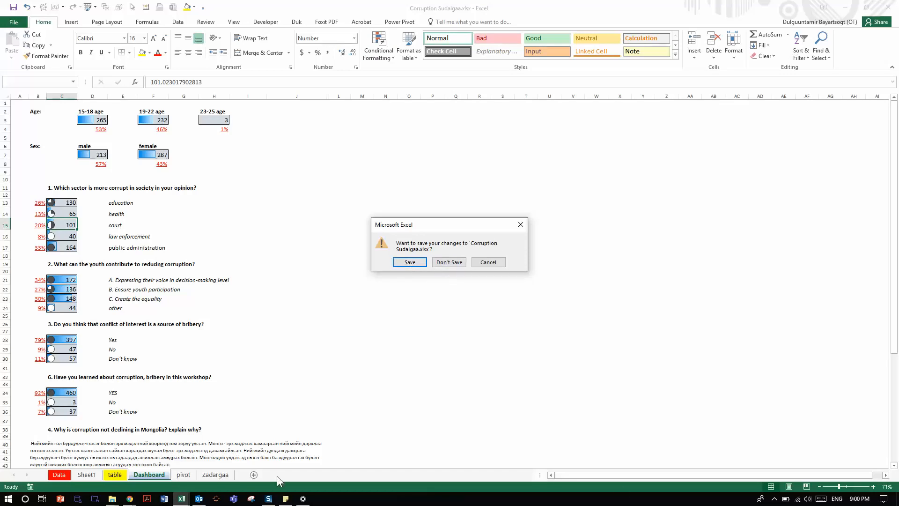